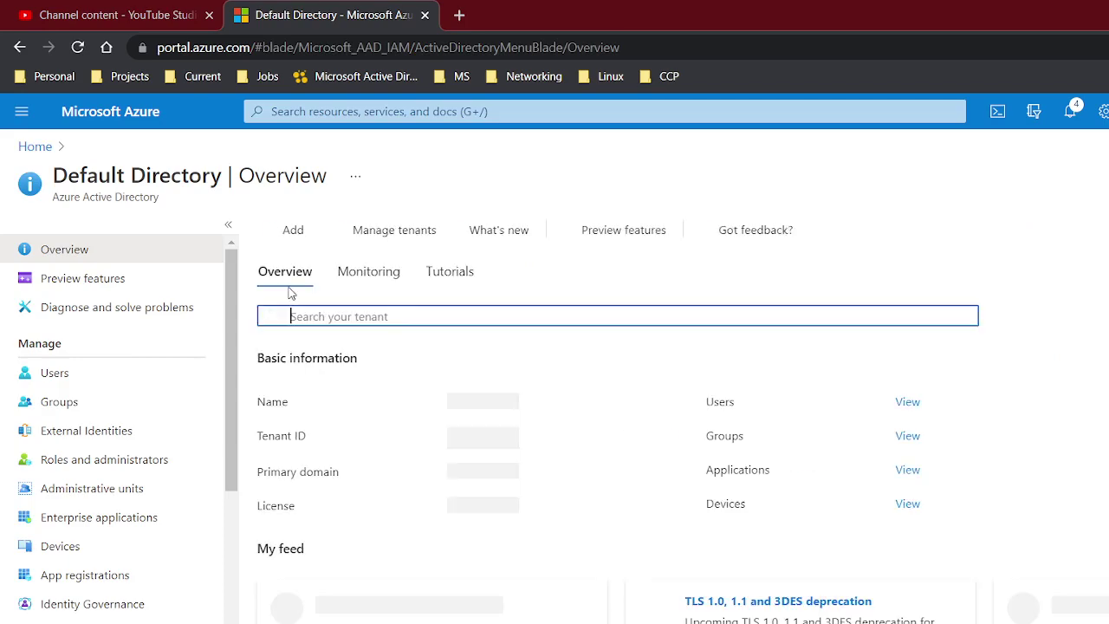
Show the Default Directory's All users list, which reports 2 users
click(146, 384)
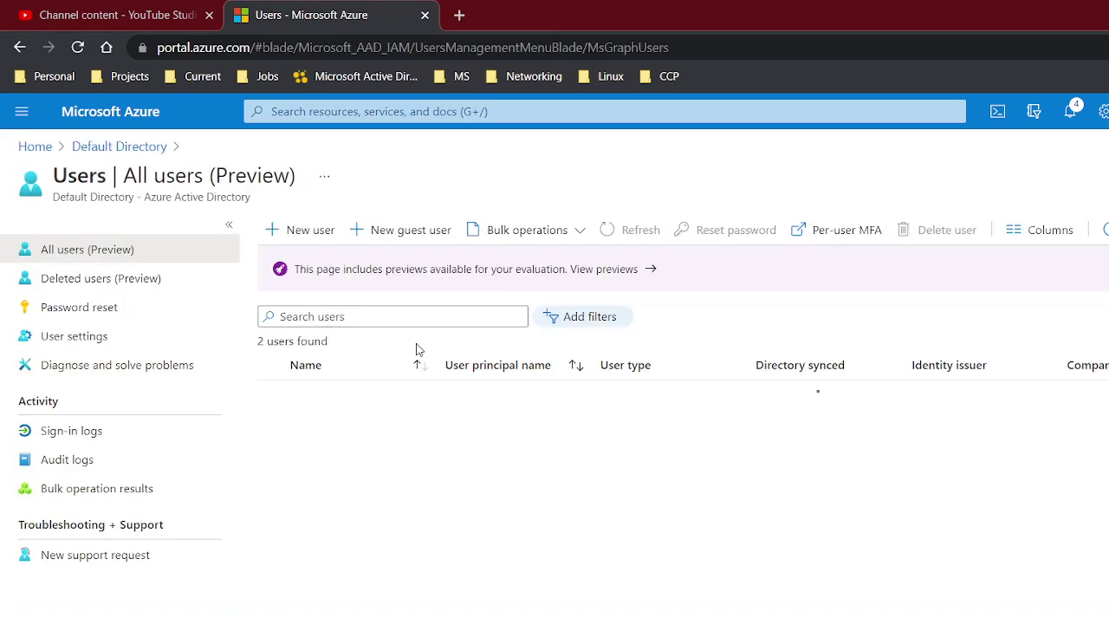
Invite a guest user named 'demo' with their e-mail address, bringing the list to 3 users
click(410, 230)
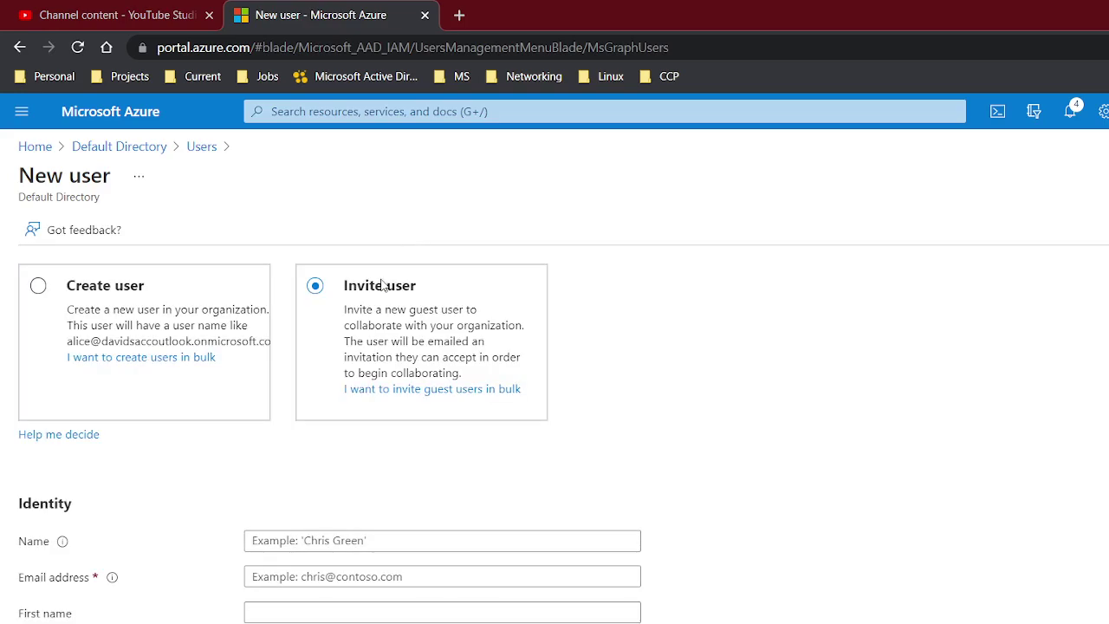
scroll(373, 496, down, 1)
scroll(372, 498, down, 1)
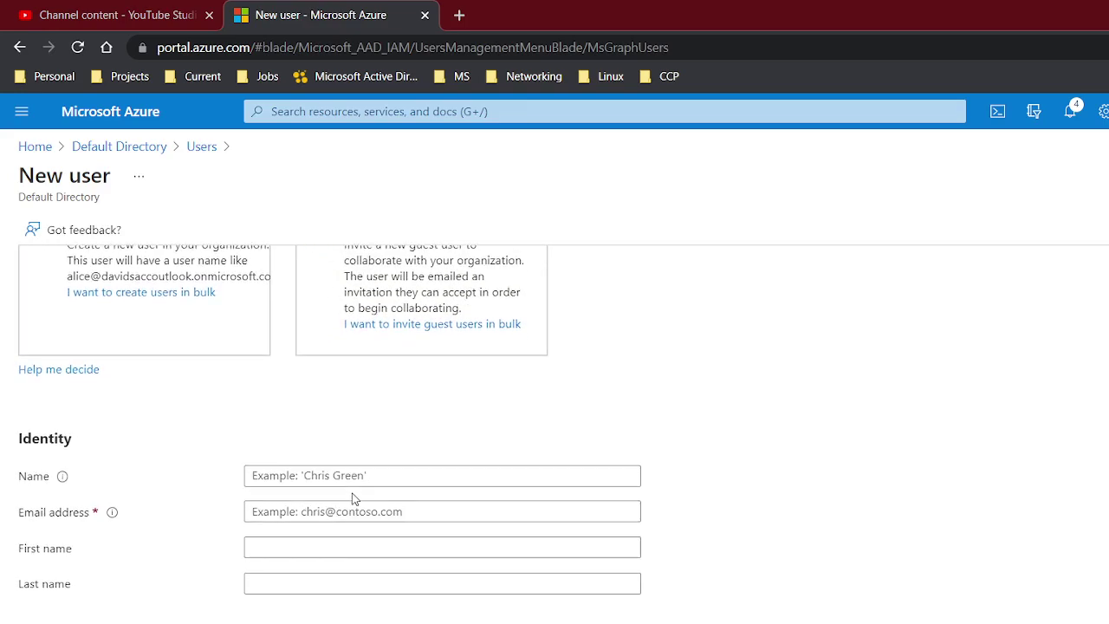
click(327, 511)
click(293, 479)
text(demo)
key(Tab)
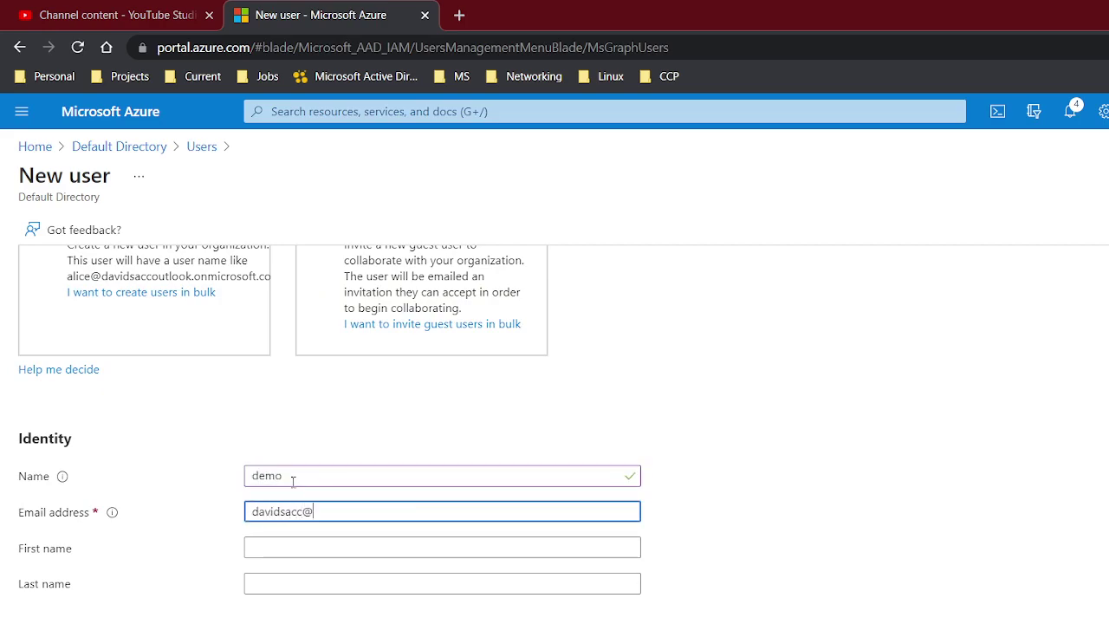
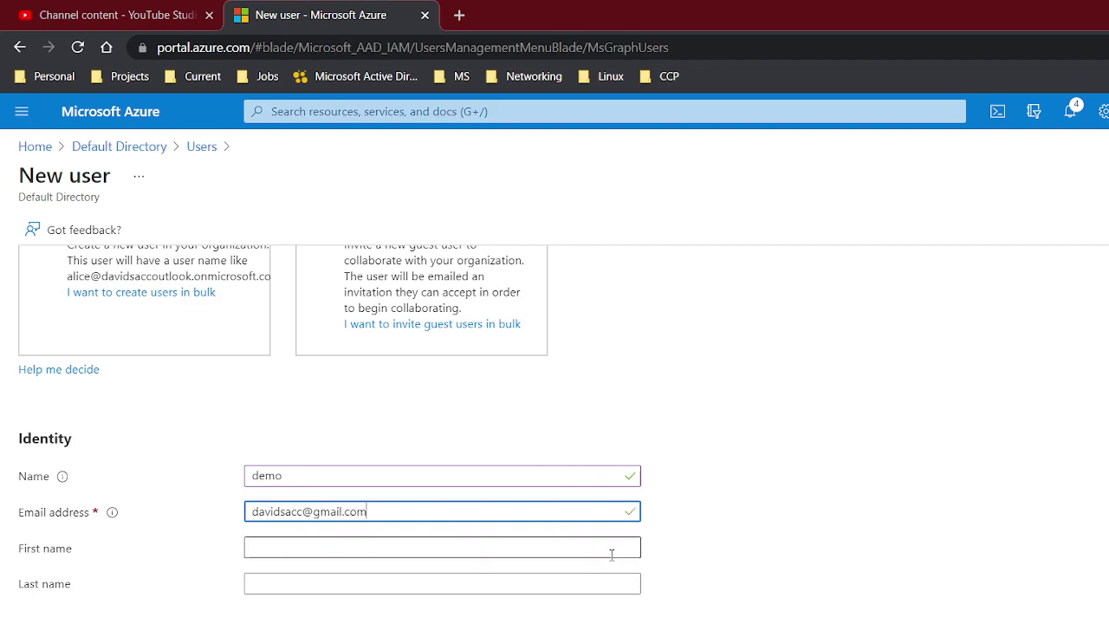
scroll(611, 555, down, 5)
scroll(555, 390, up, 1)
scroll(555, 390, down, 3)
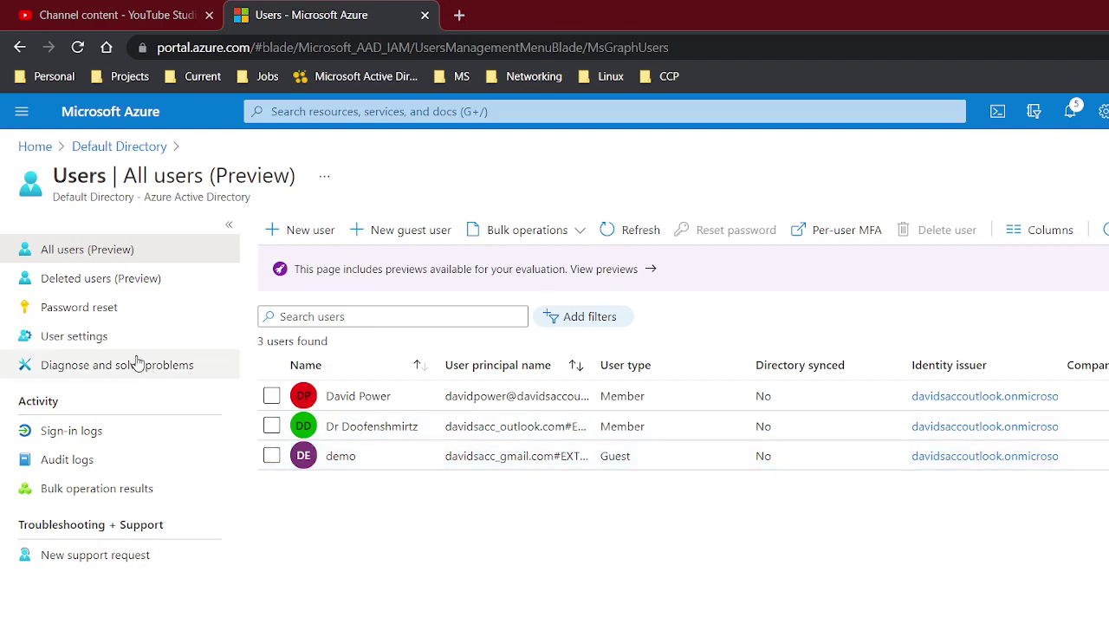
Start a new group from the Default Directory's Groups page
click(35, 147)
click(347, 223)
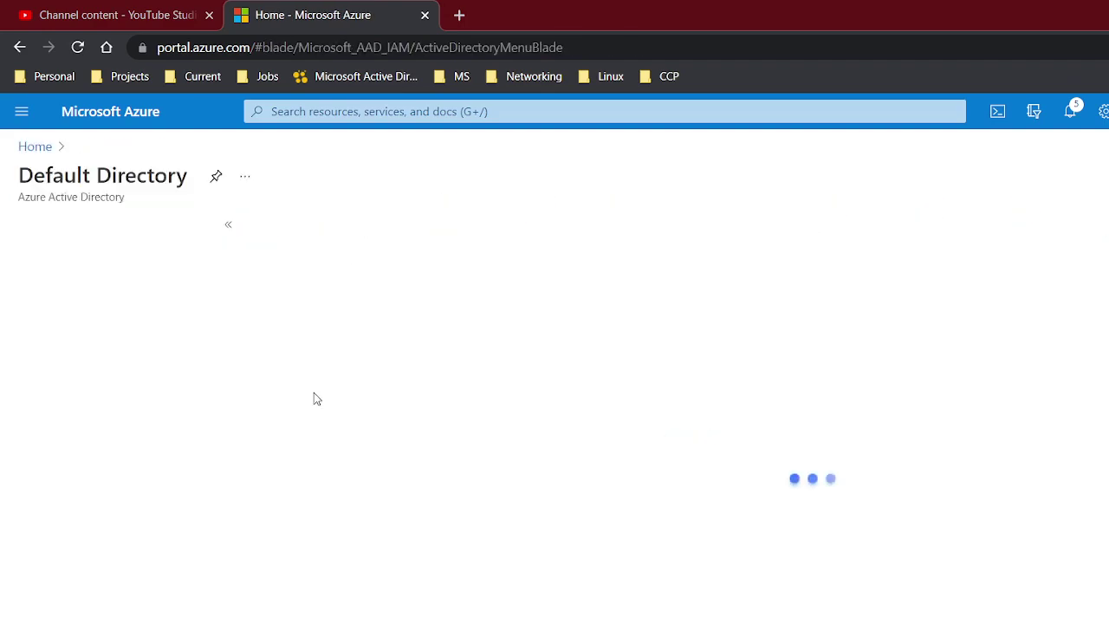
click(59, 402)
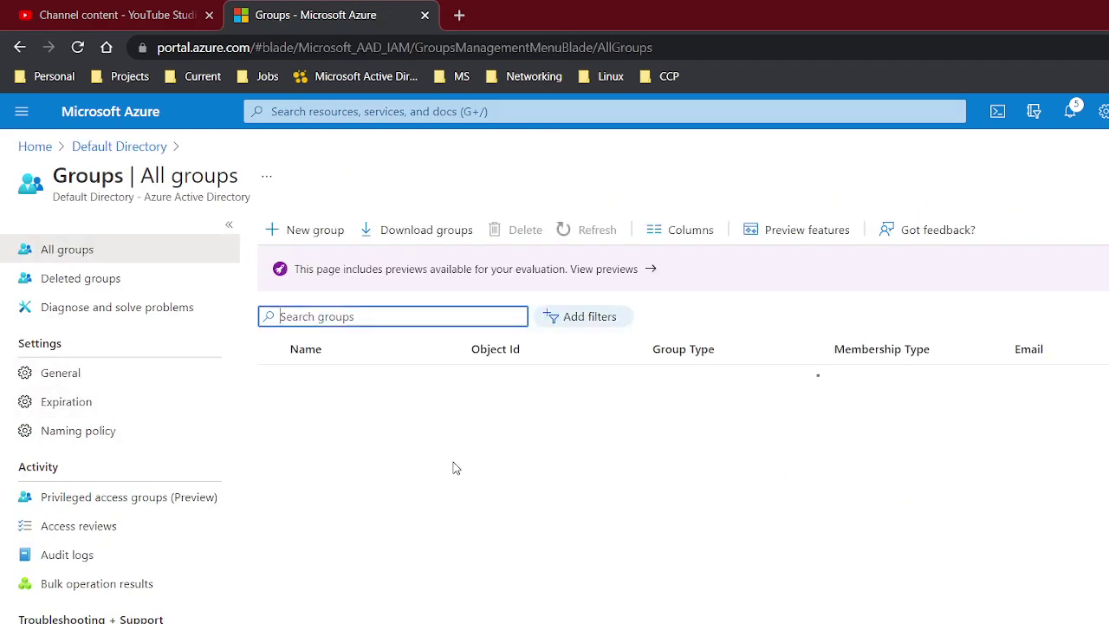
click(317, 240)
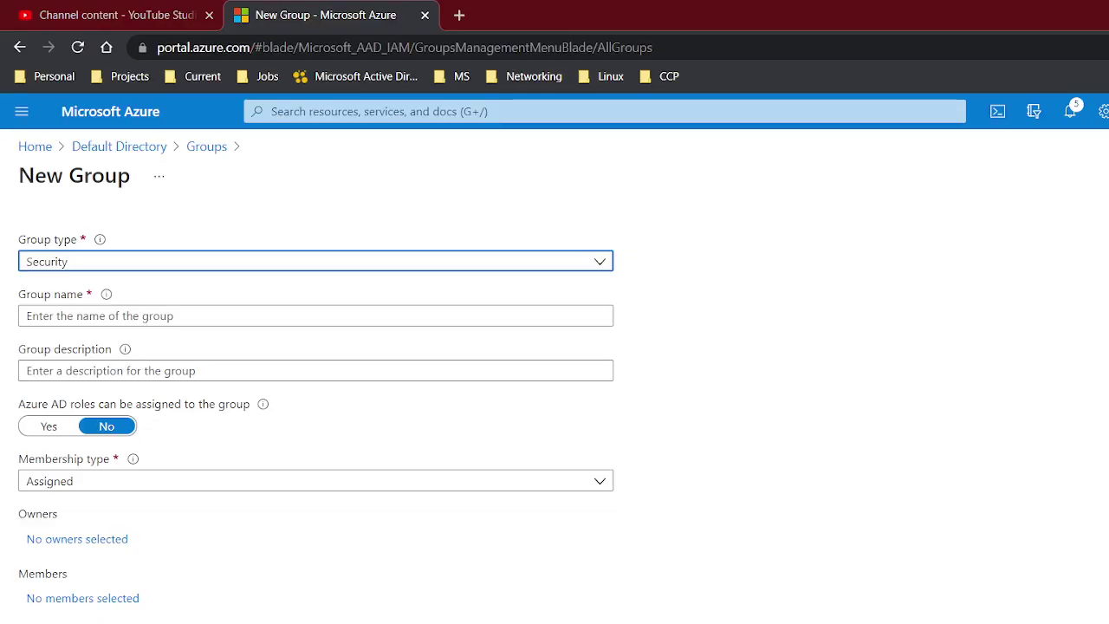
Make it a Security group named demoG with Azure AD role assignment set to Yes
click(305, 264)
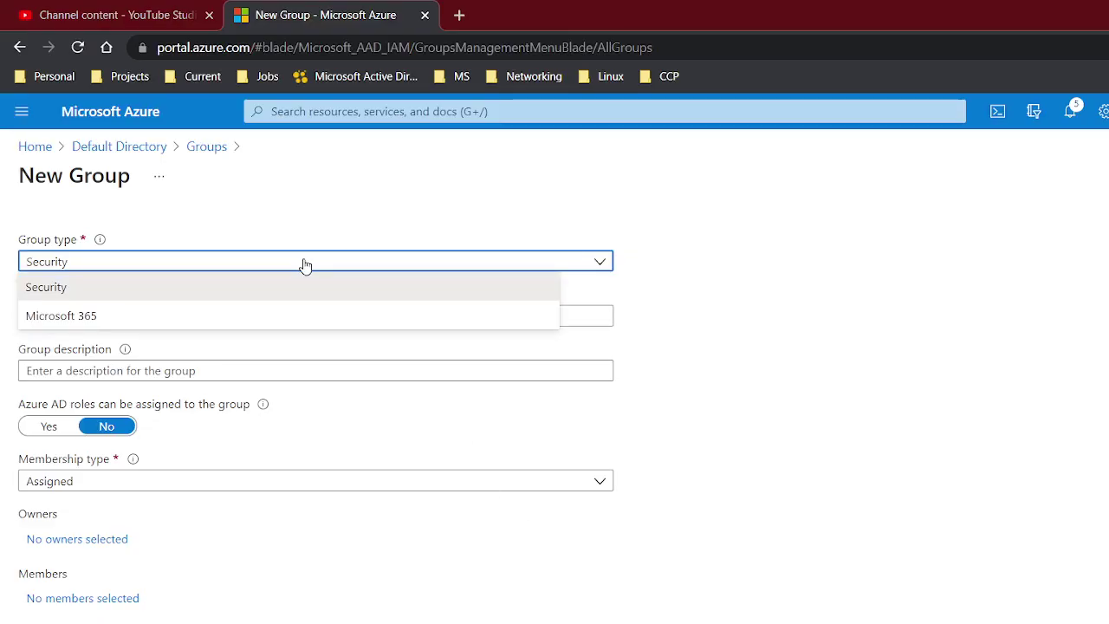
click(305, 264)
click(292, 314)
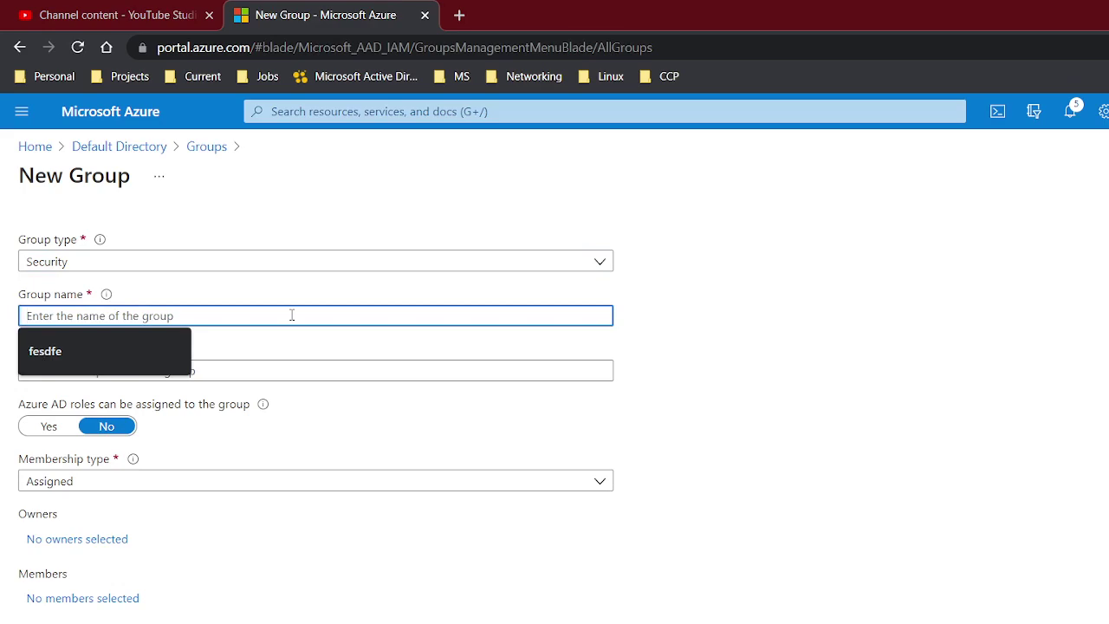
text(demoG)
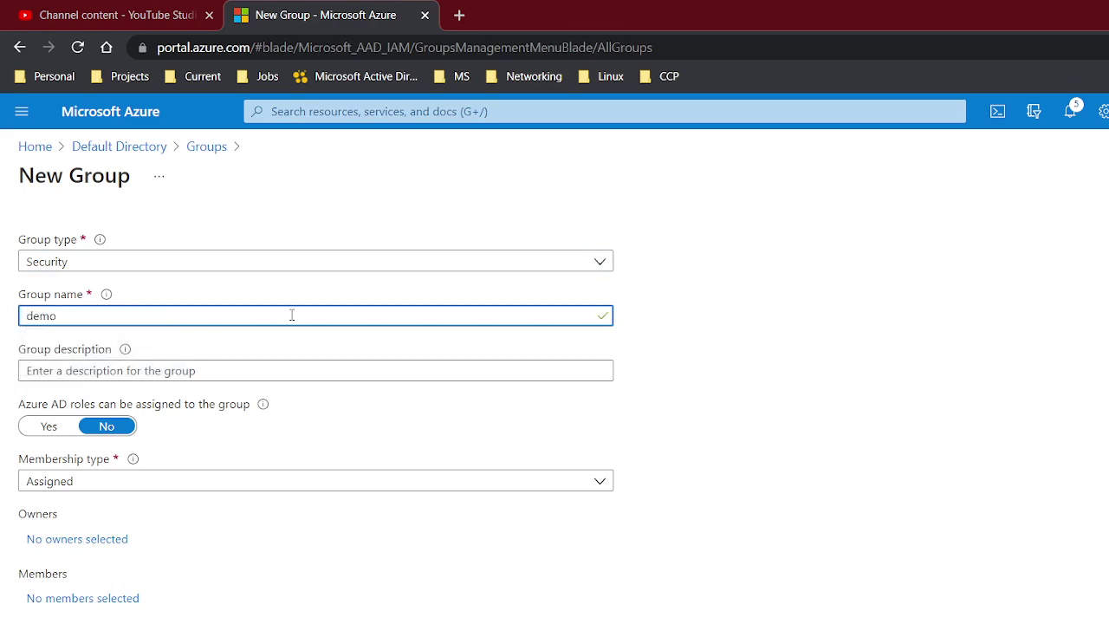
click(49, 428)
scroll(129, 480, down, 1)
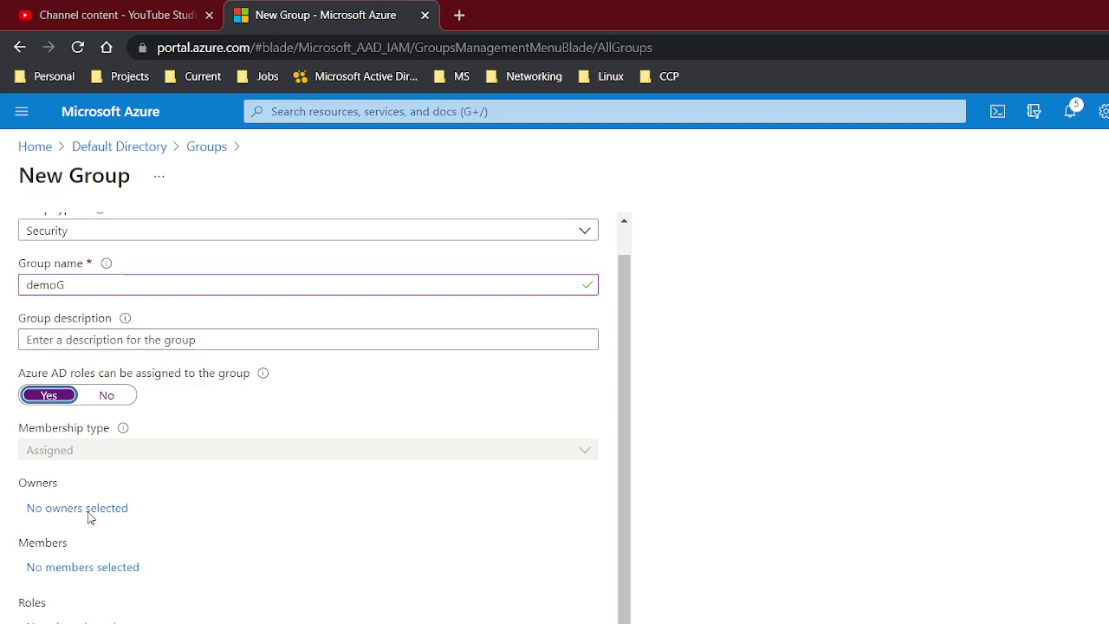
Add guest user demo as the group's only member and decline the role-assignable prompt
click(73, 570)
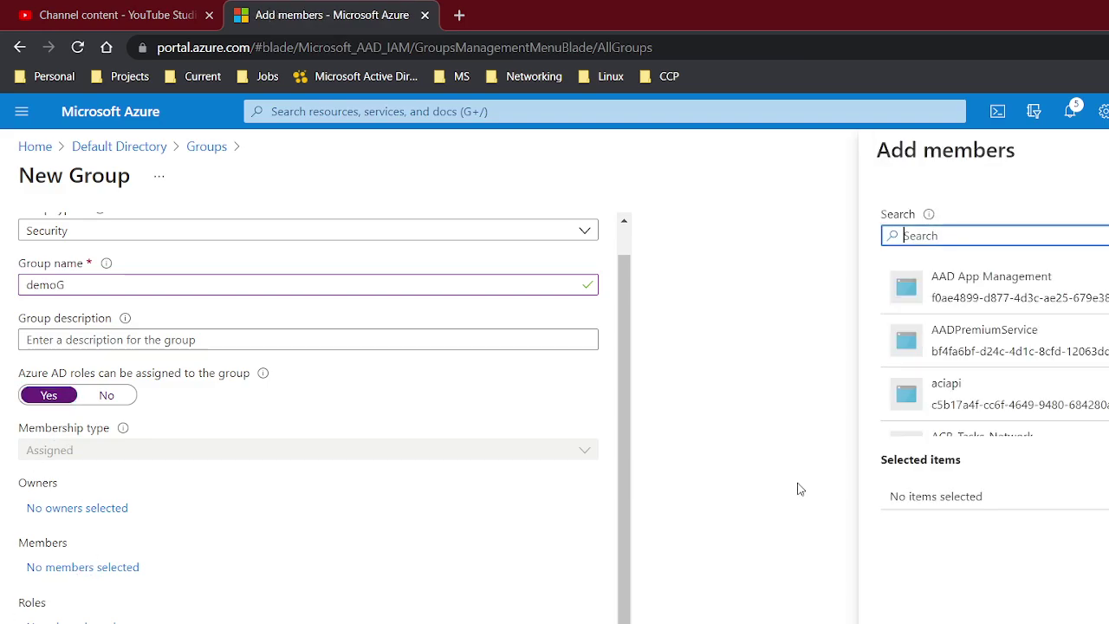
scroll(1024, 299, down, 5)
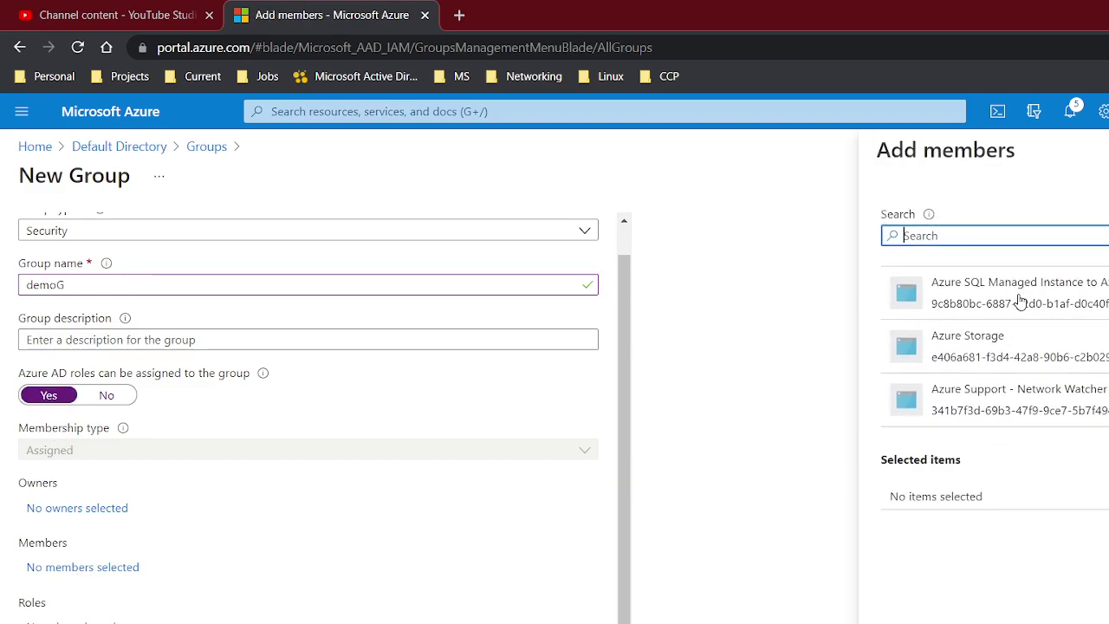
scroll(1022, 300, up, 5)
text(demo)
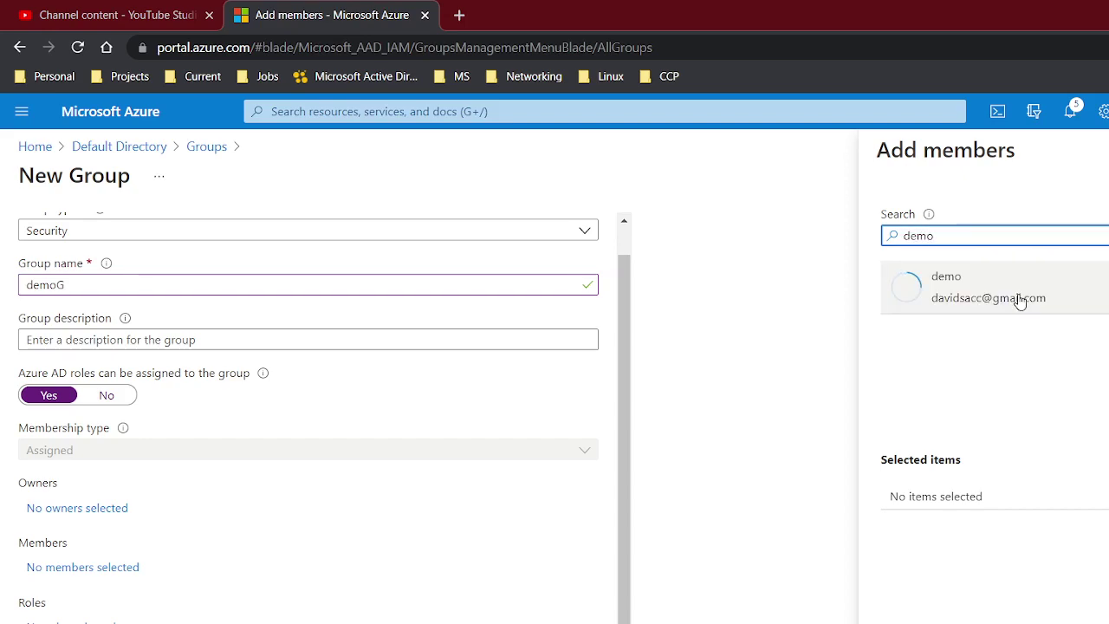
click(964, 298)
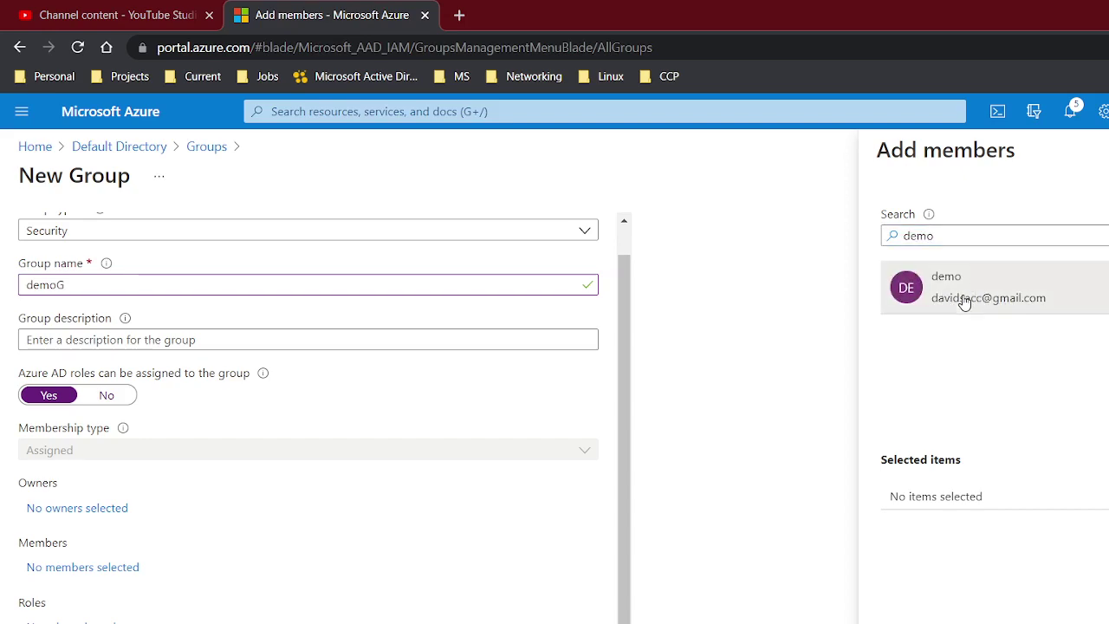
click(905, 619)
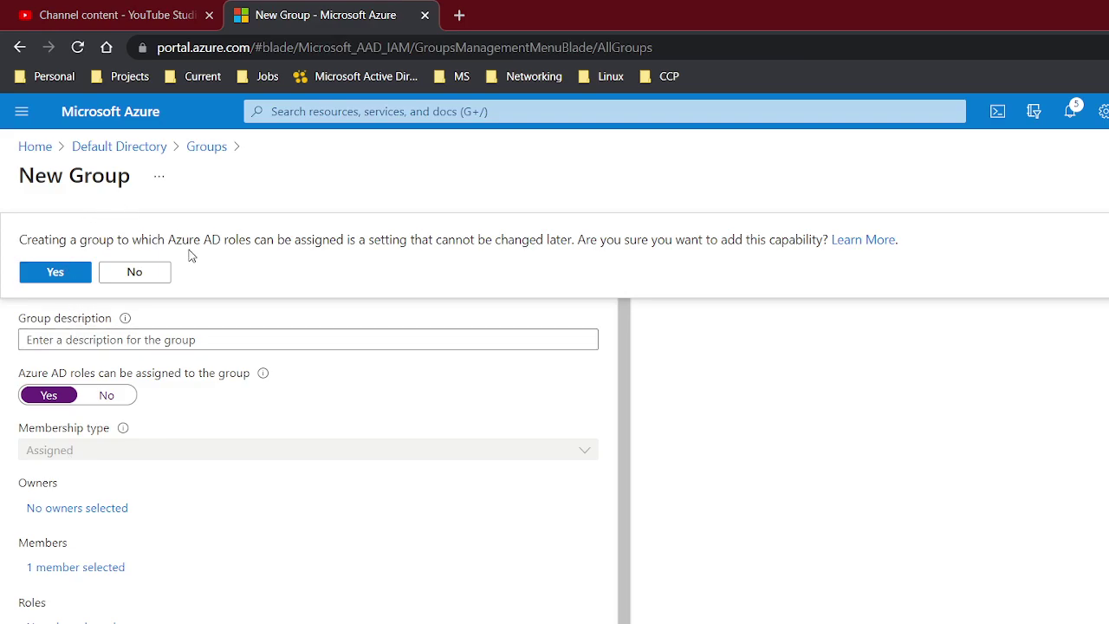
click(149, 273)
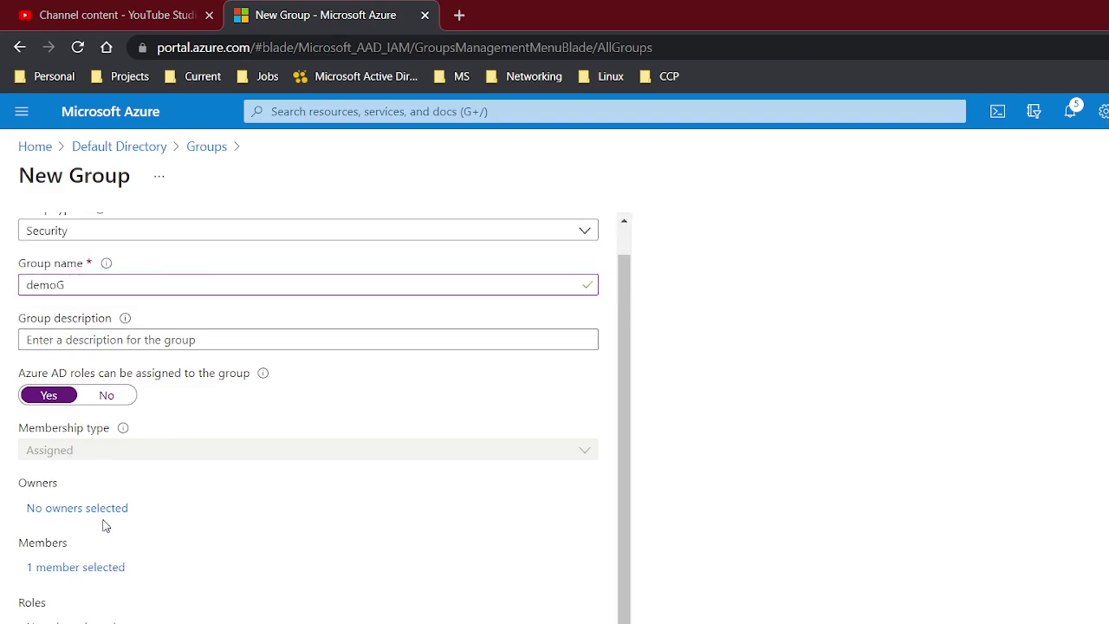
Create demoG with Azure AD role assignment off, check Deleted groups, and return to the directory overview
click(102, 397)
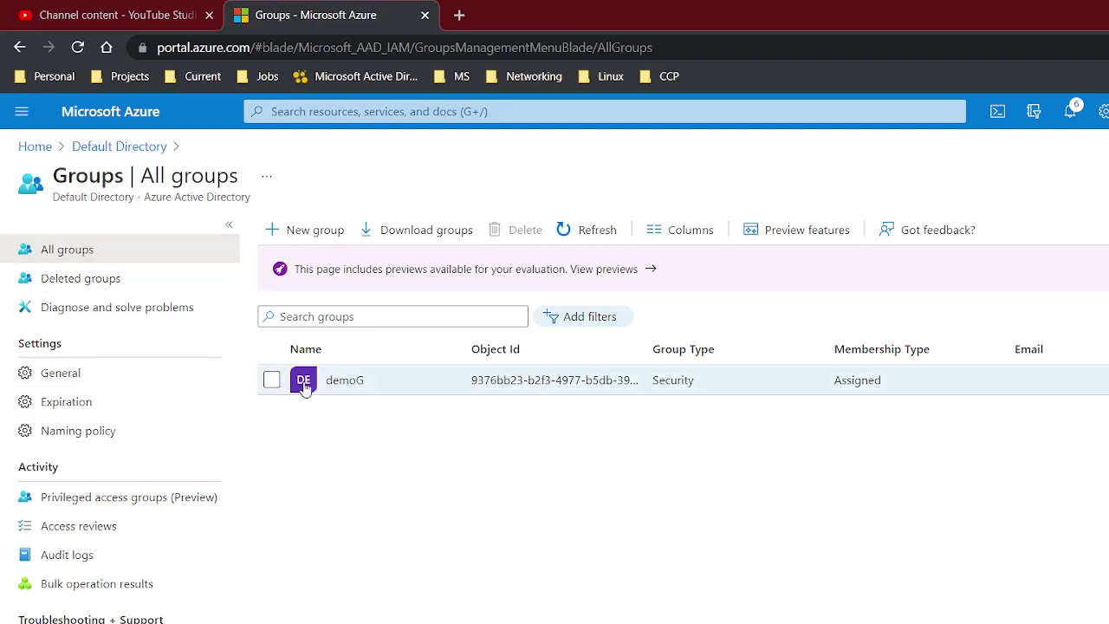
click(86, 278)
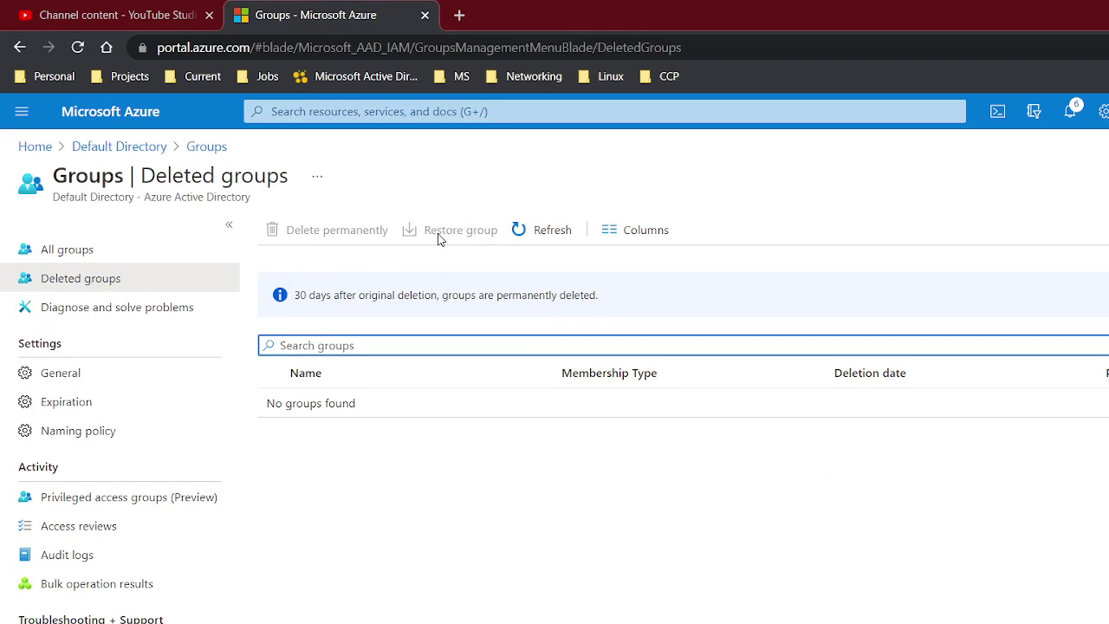
click(90, 146)
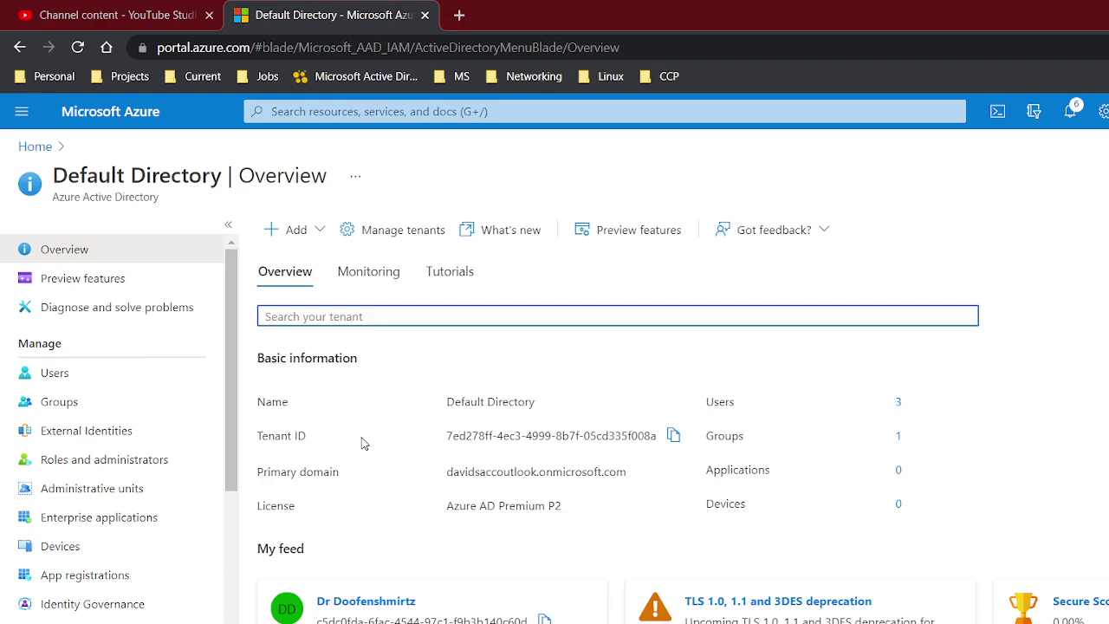
Add the Docusign app from the Azure AD Gallery as a new enterprise application
click(144, 520)
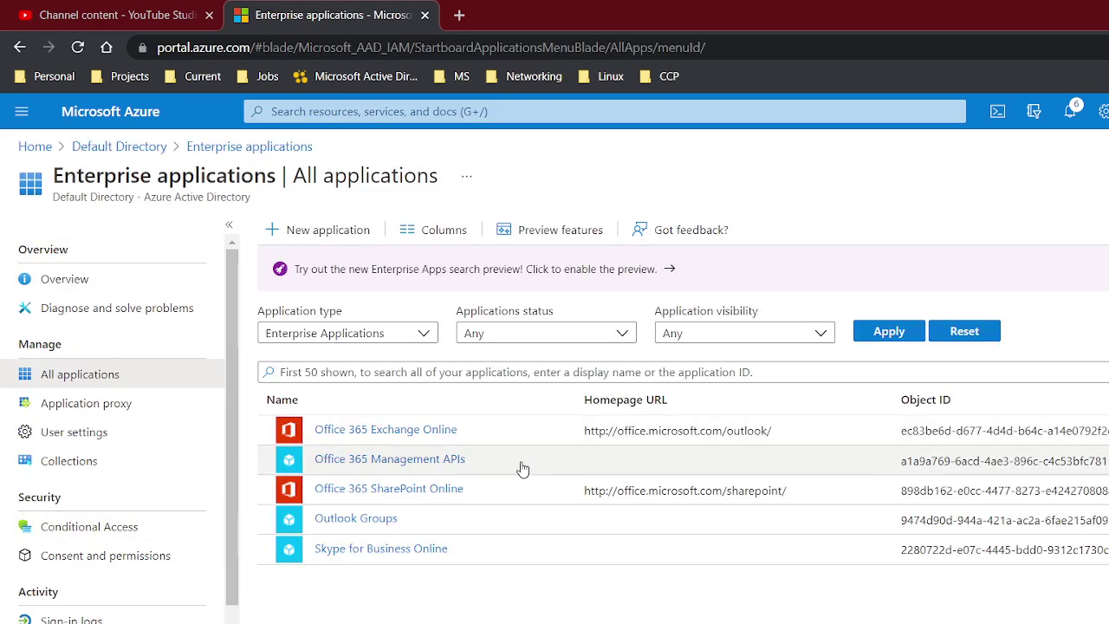
click(319, 230)
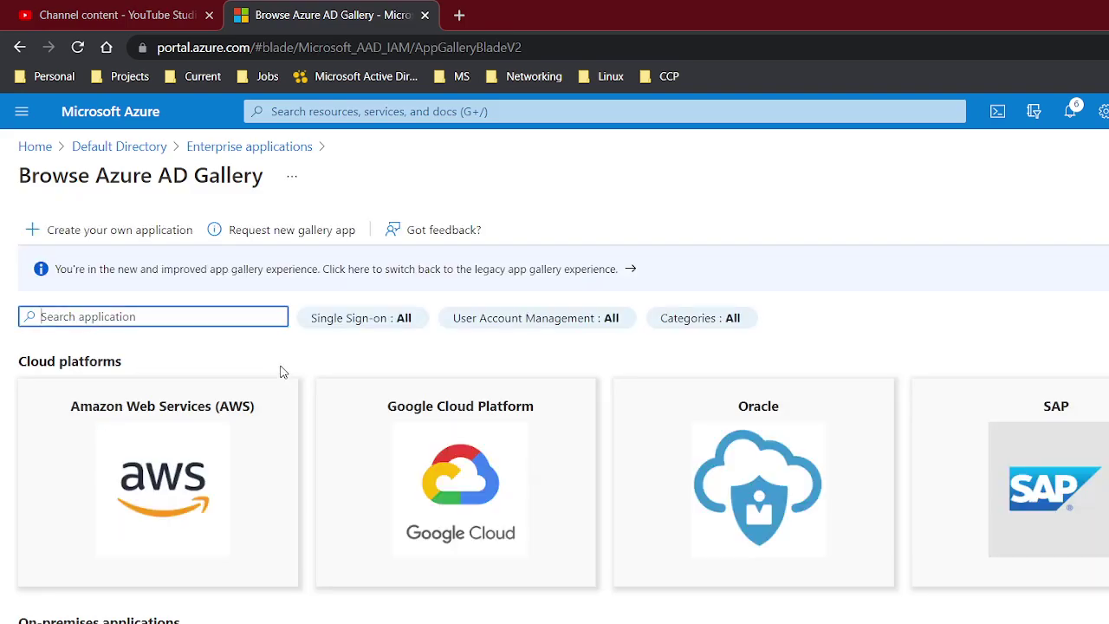
text(docu)
click(473, 490)
click(1031, 269)
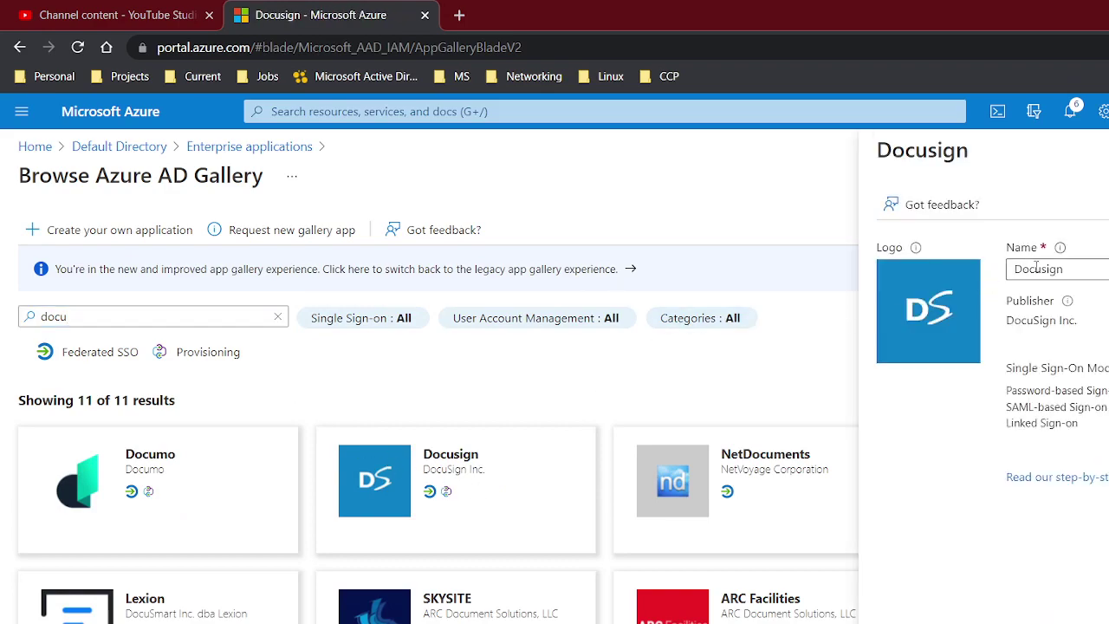
key(Return)
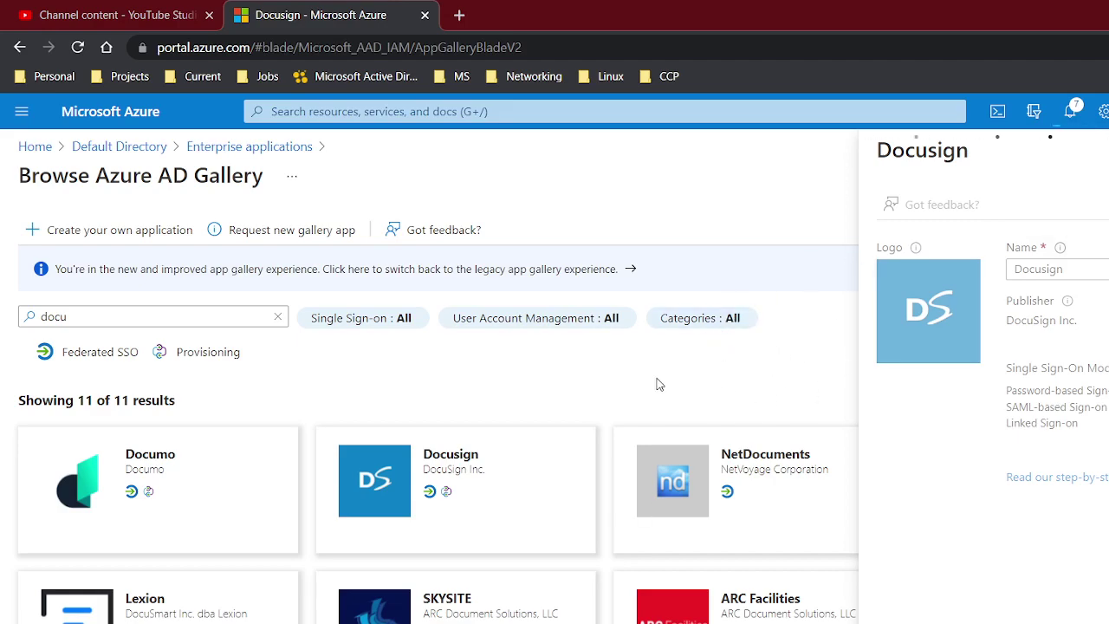
Check the notification confirming Docusign was added, then return to All applications
click(1073, 111)
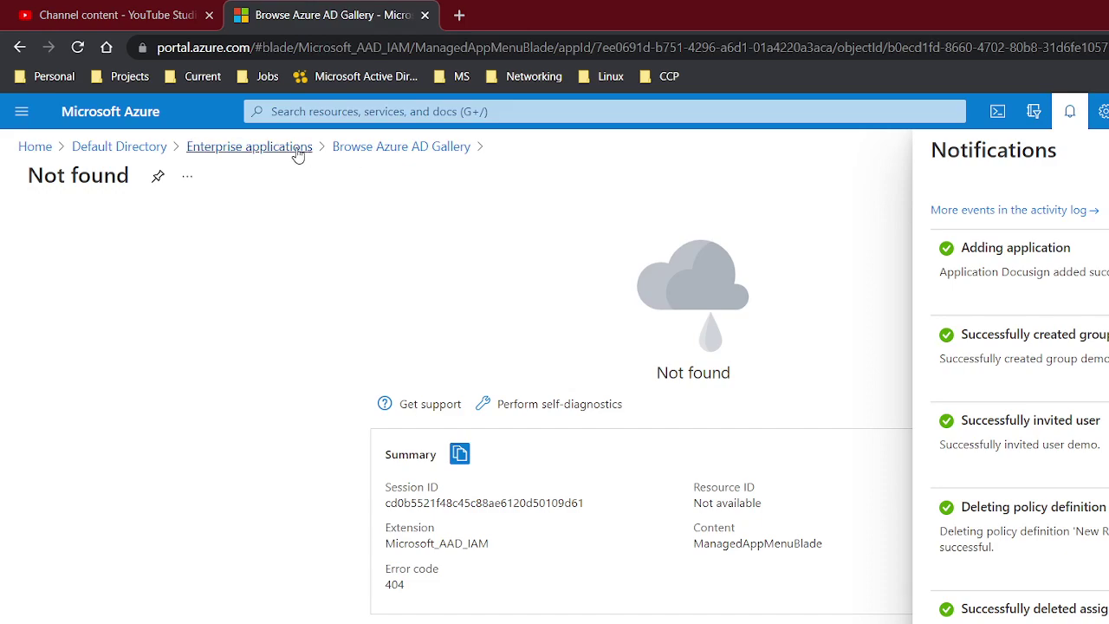
click(250, 154)
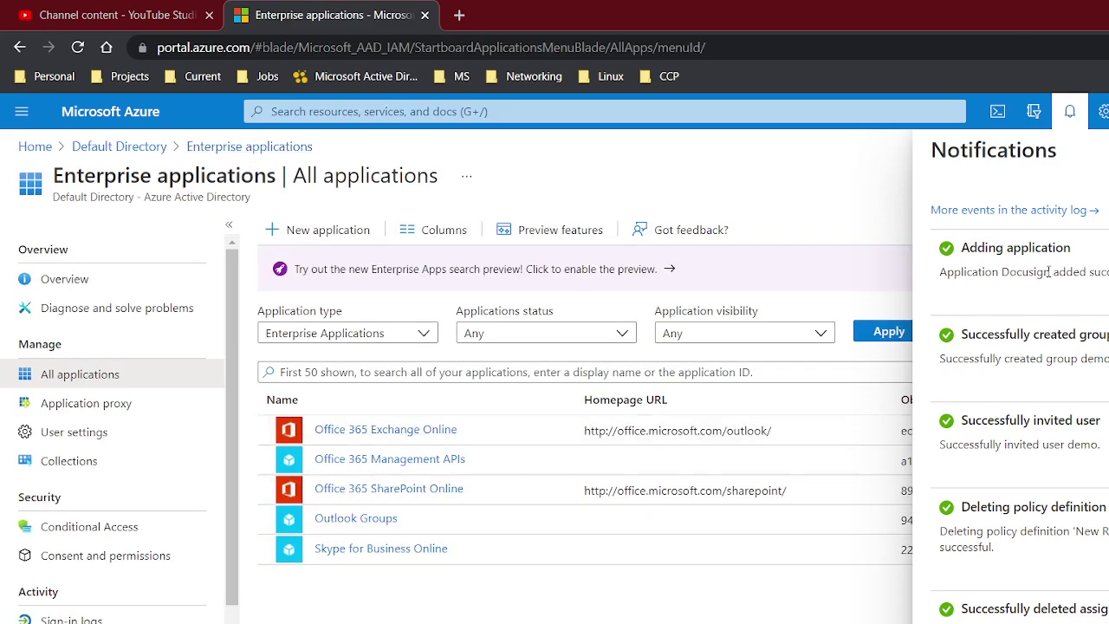
key(Escape)
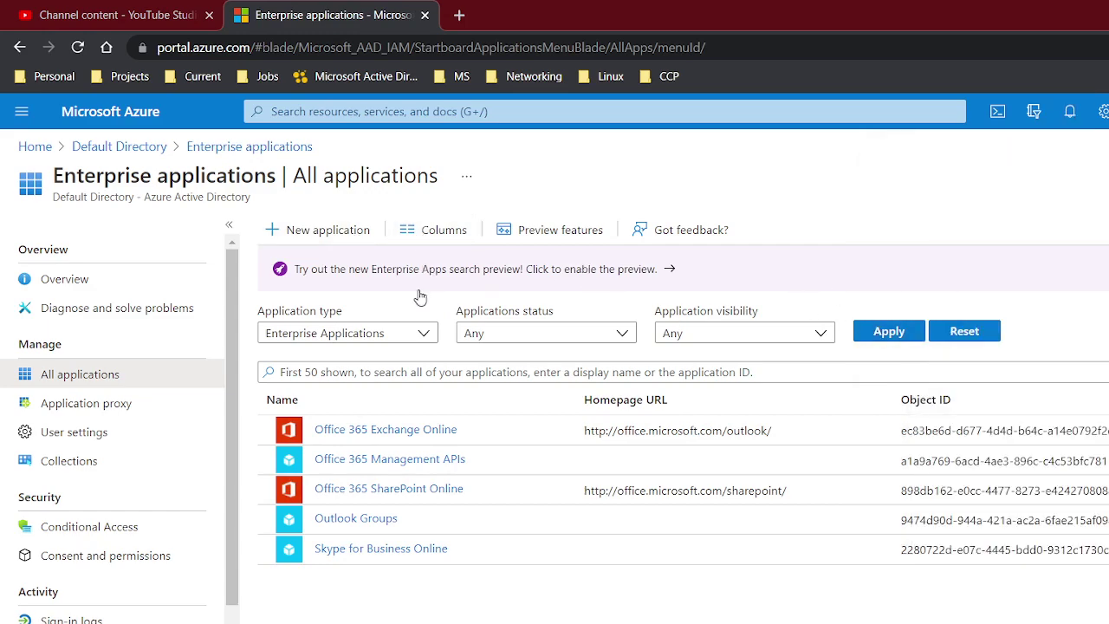
click(391, 372)
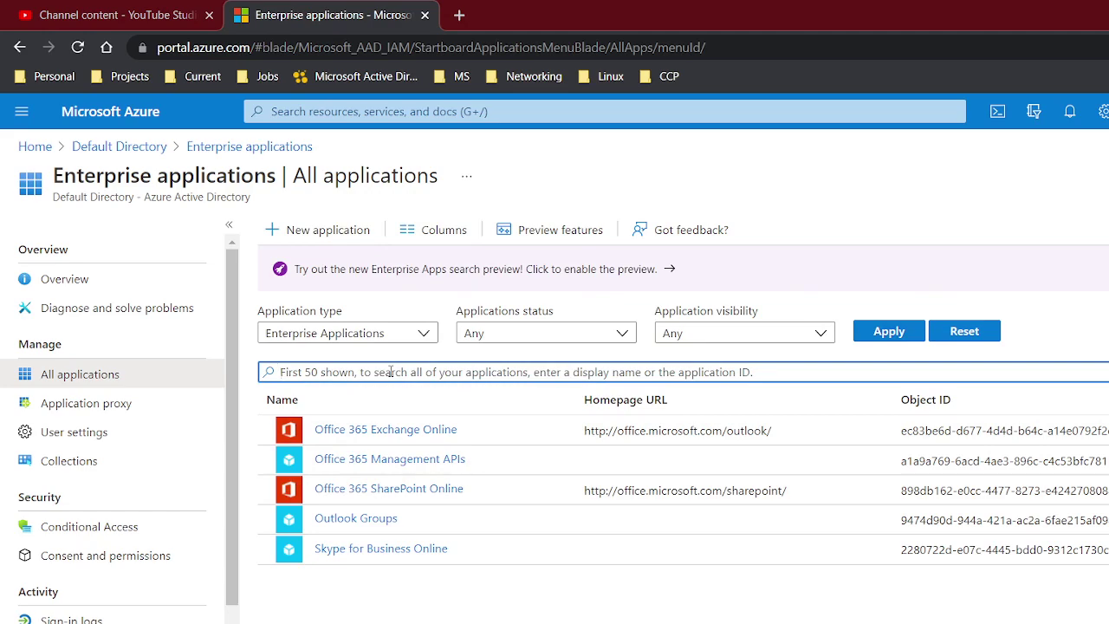
Filter apps by 'doc' and assign the demoG group to Docusign's Users and groups
text(docu)
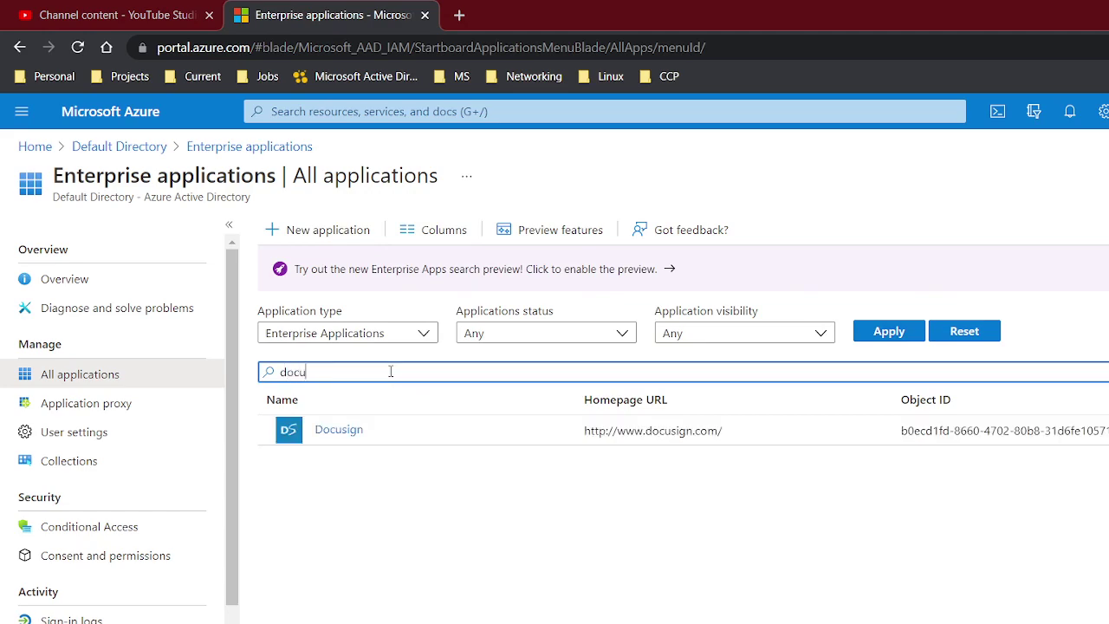
click(350, 433)
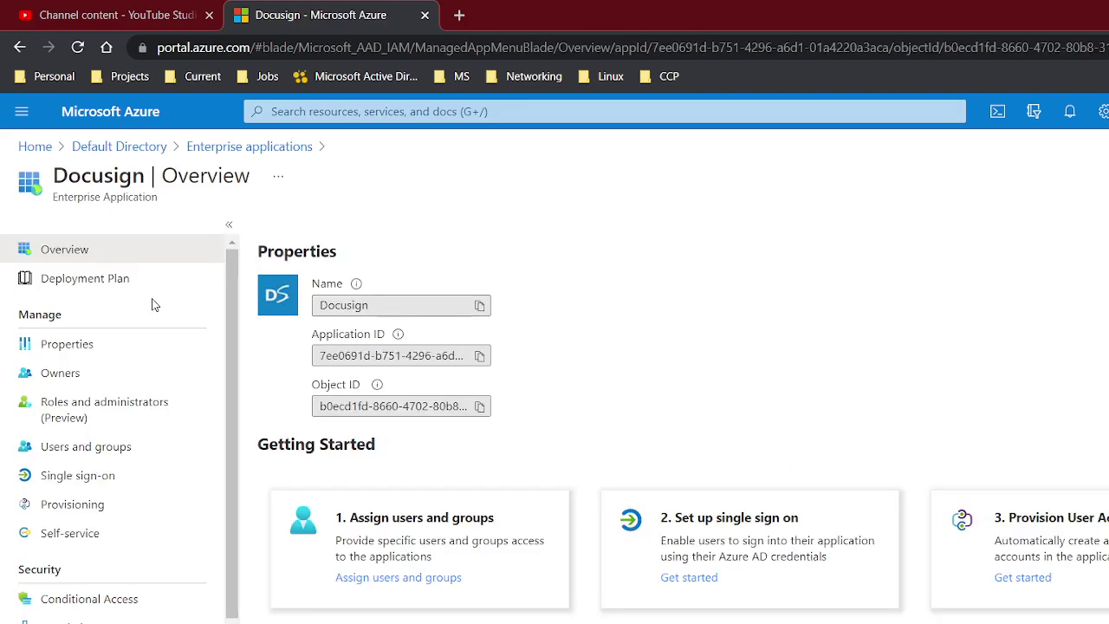
click(104, 449)
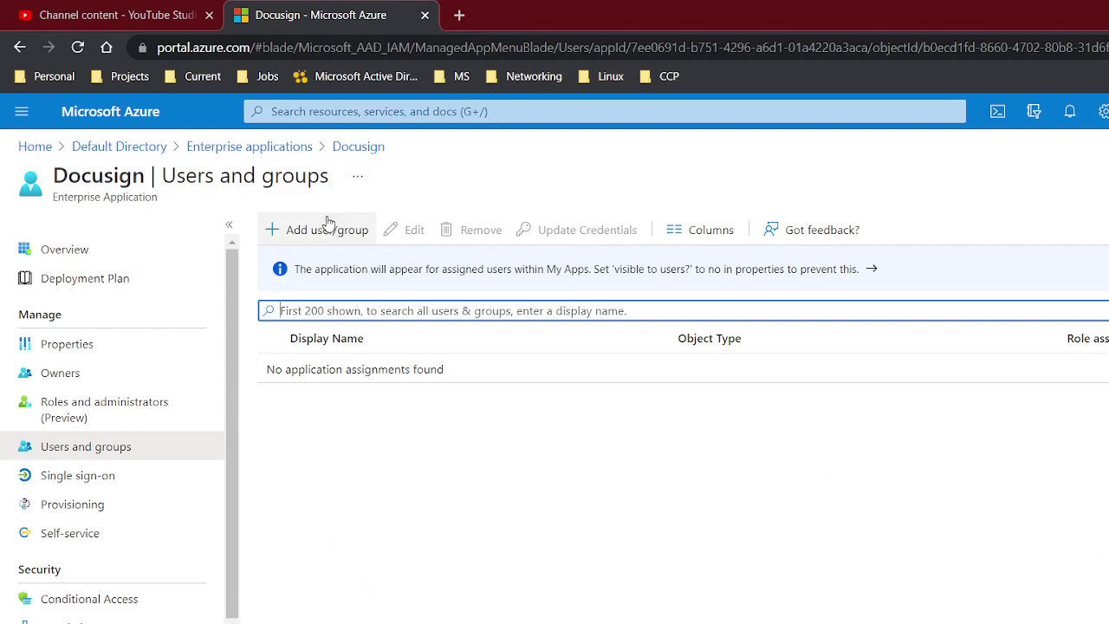
click(327, 228)
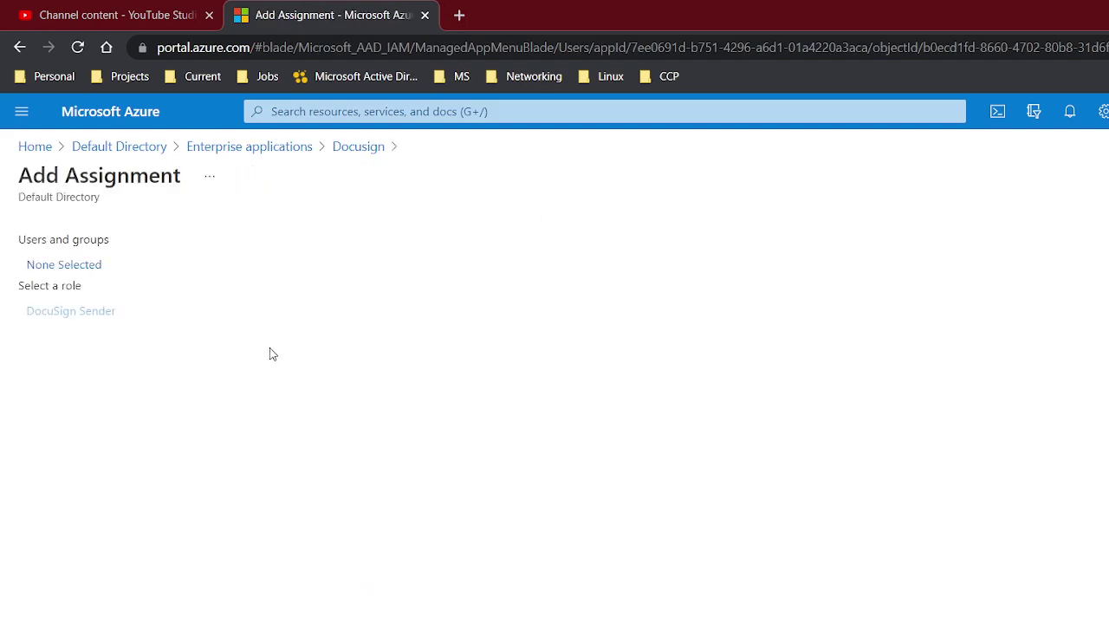
click(88, 265)
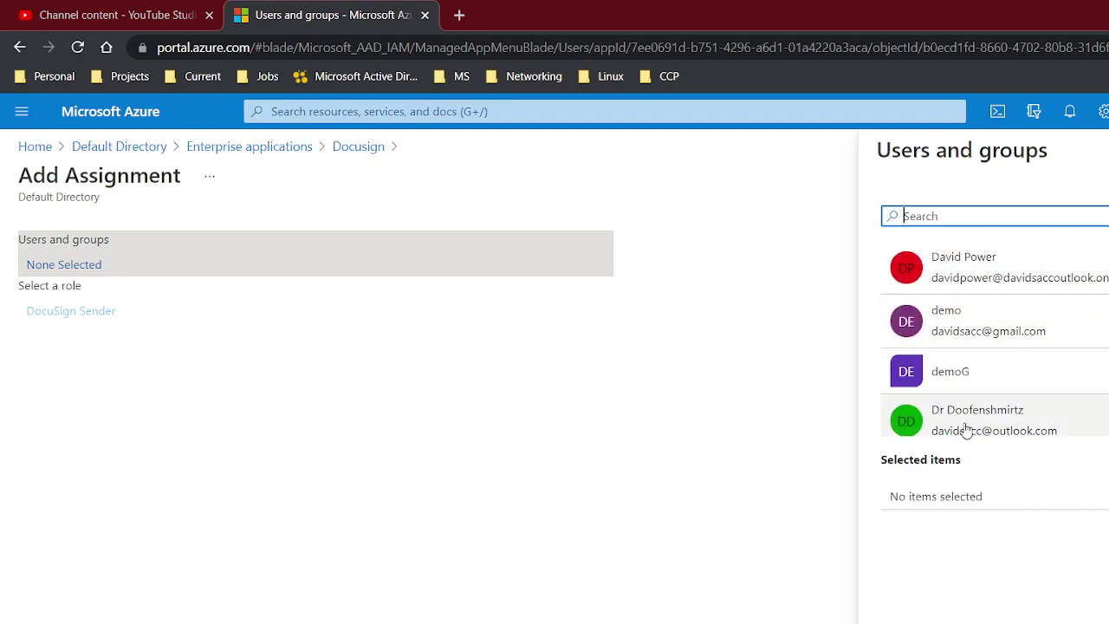
click(965, 374)
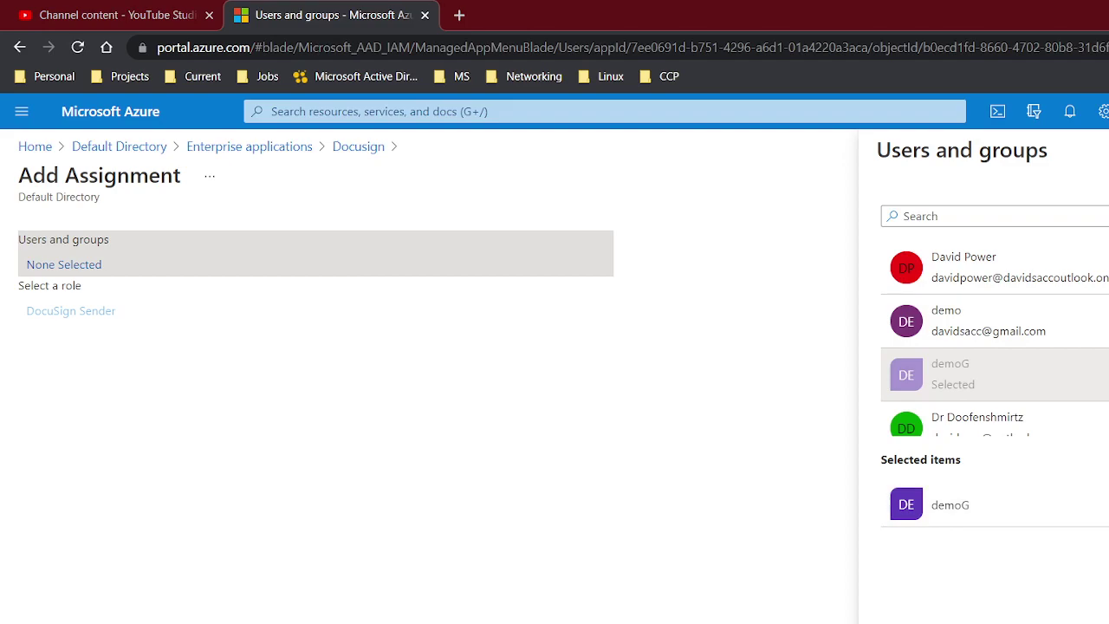
click(901, 617)
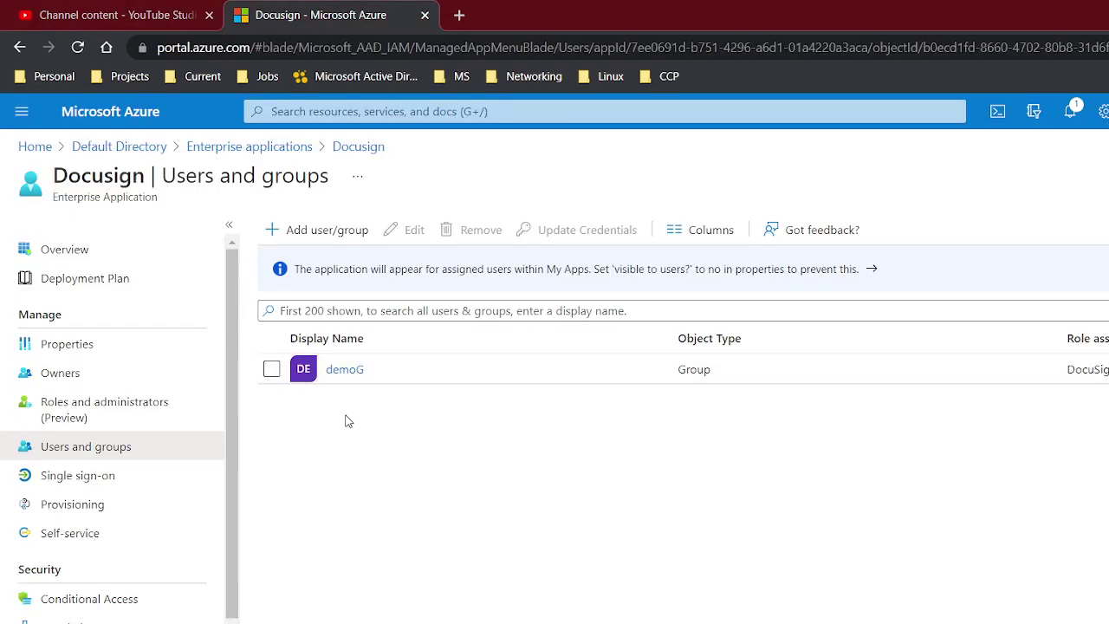
Review the demoG group's overview, then go back to the Docusign-filtered applications list
click(355, 371)
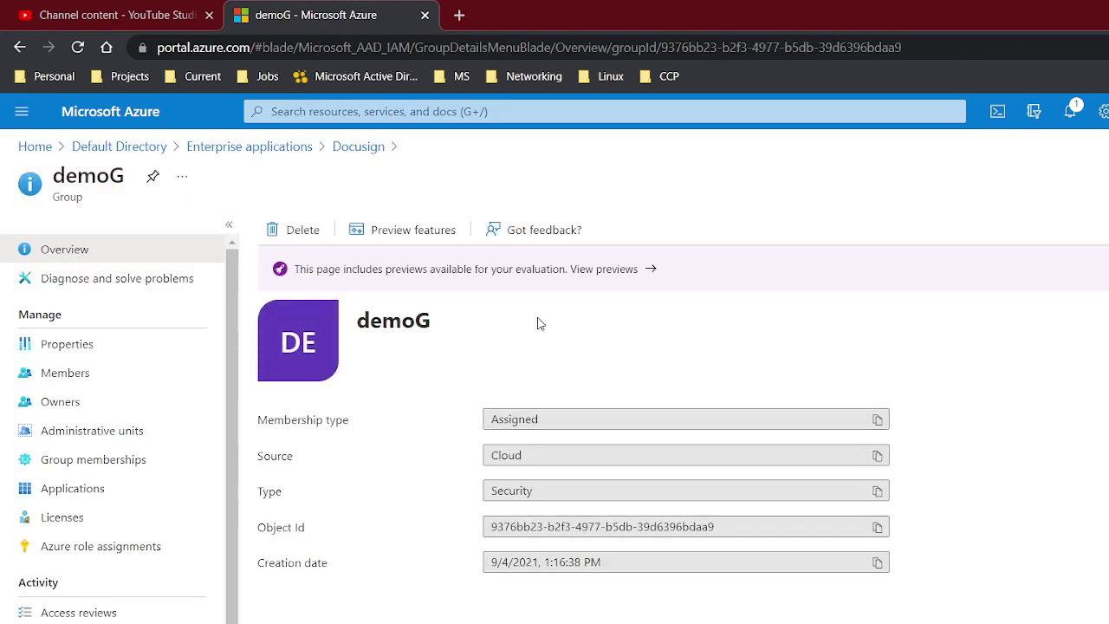
scroll(540, 324, down, 1)
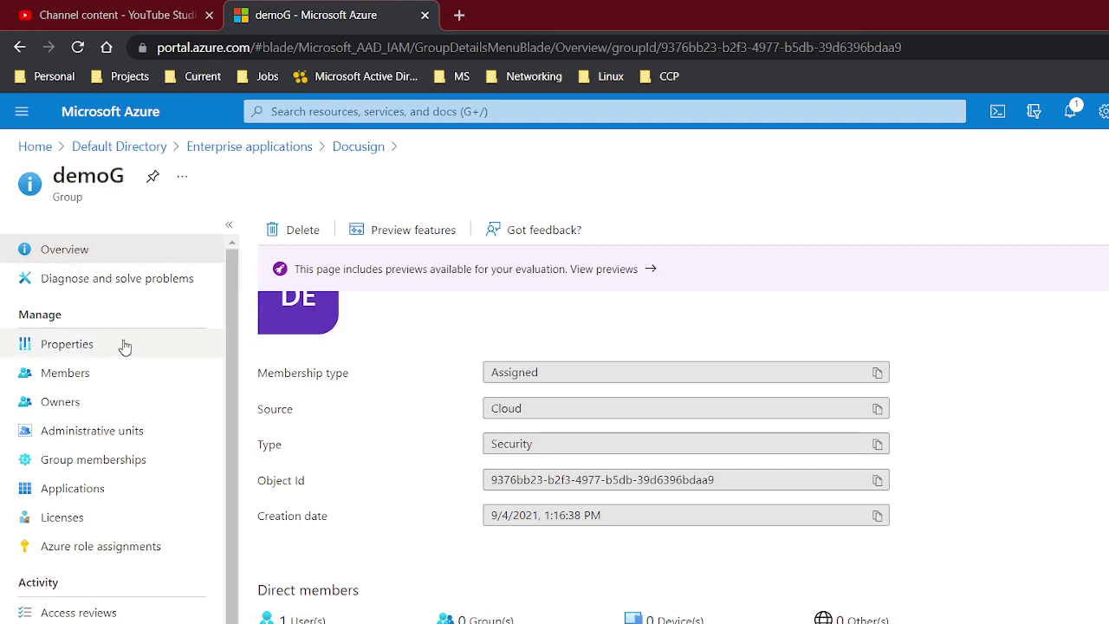
scroll(339, 442, up, 1)
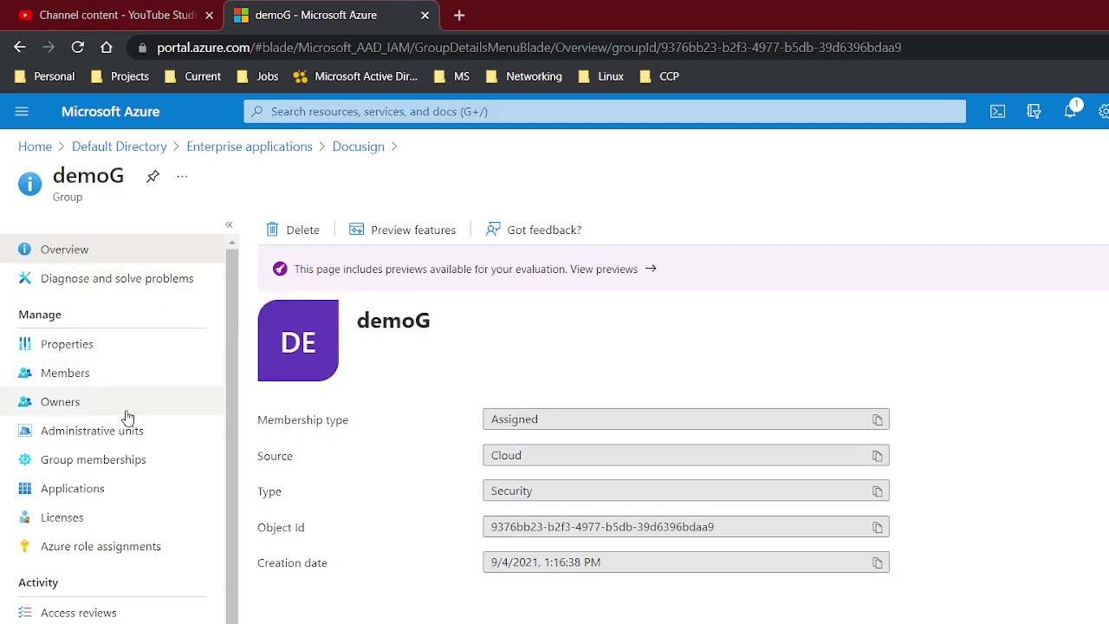
click(213, 149)
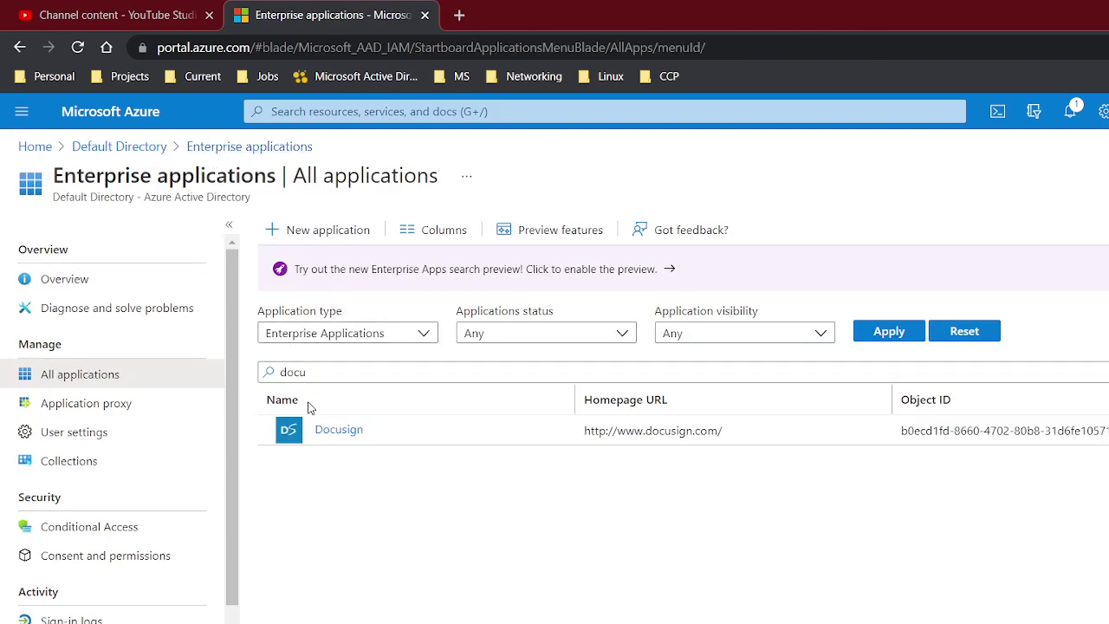
Open Docusign's demoG assignment for editing and bring up the list of roles
click(332, 433)
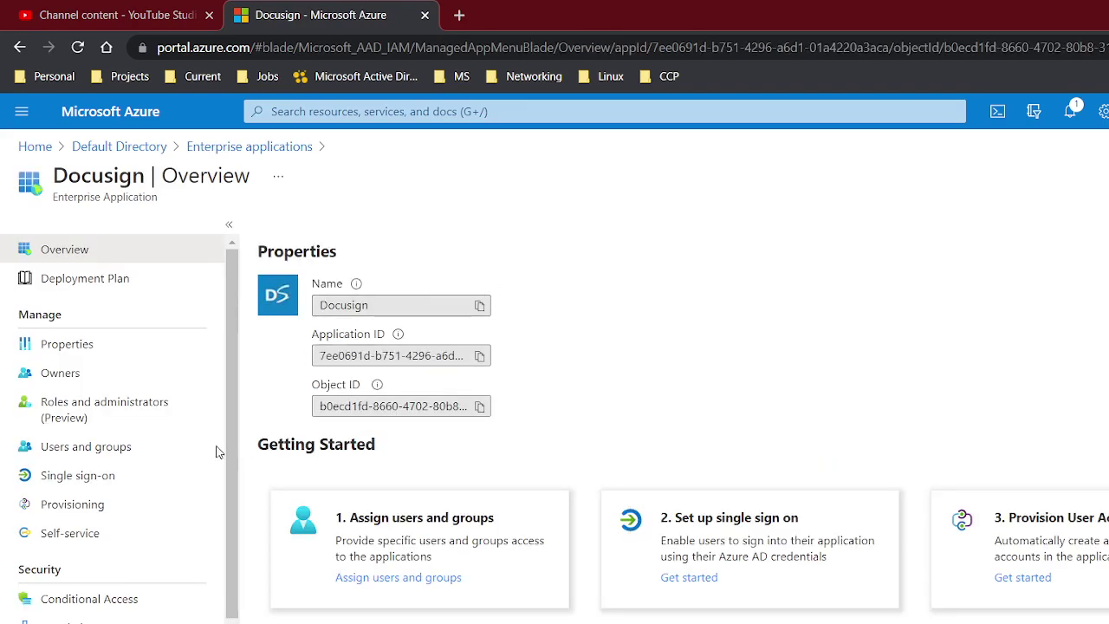
click(114, 449)
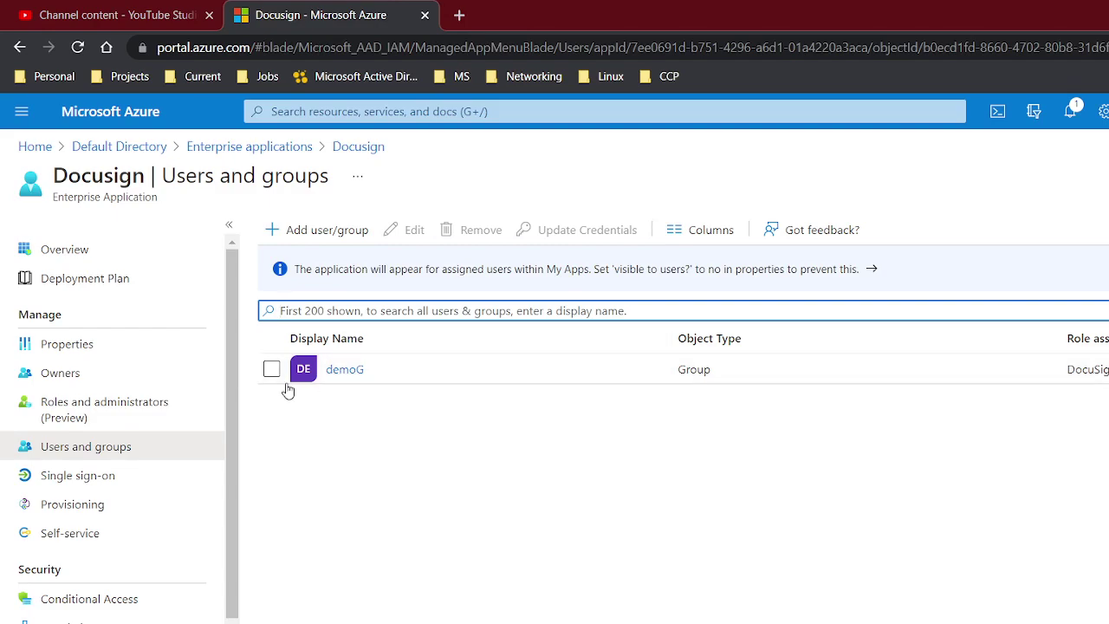
click(272, 369)
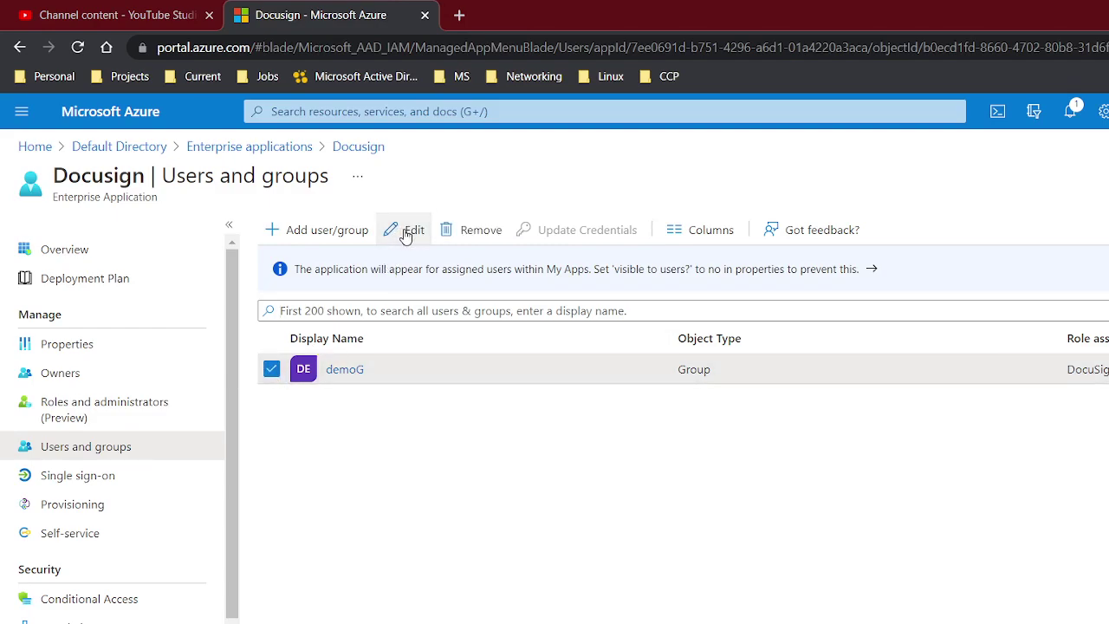
click(405, 232)
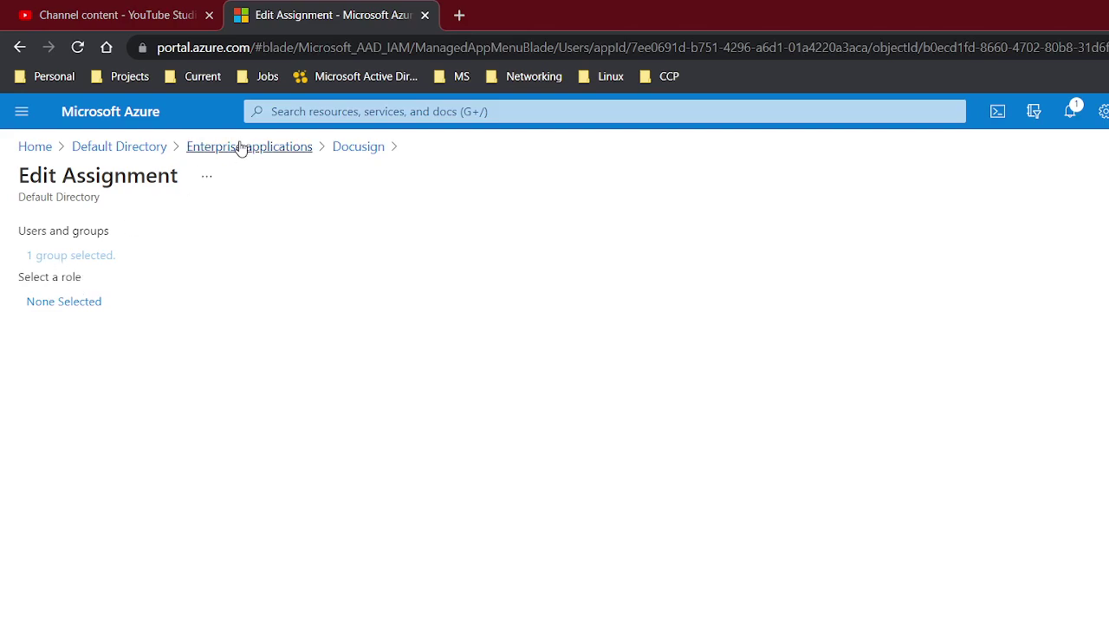
click(351, 147)
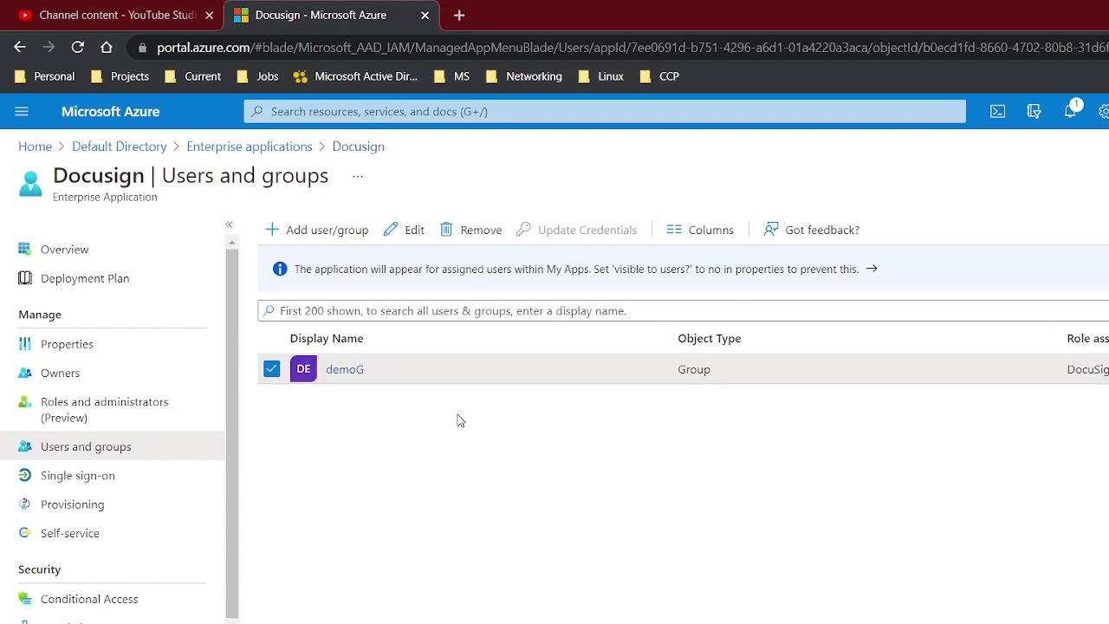
click(410, 228)
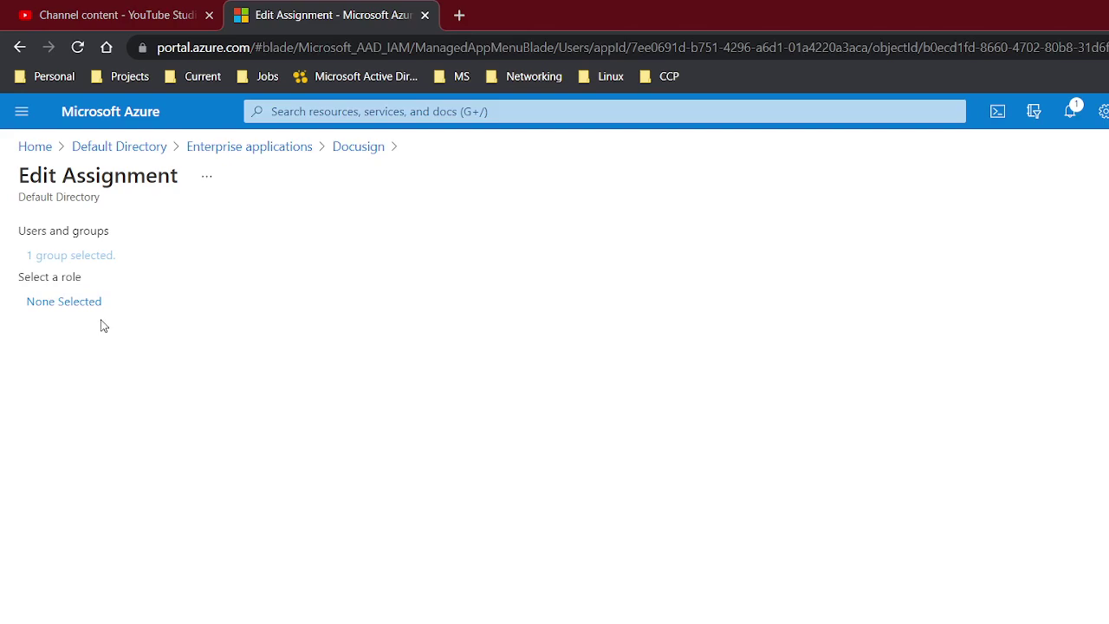
click(79, 303)
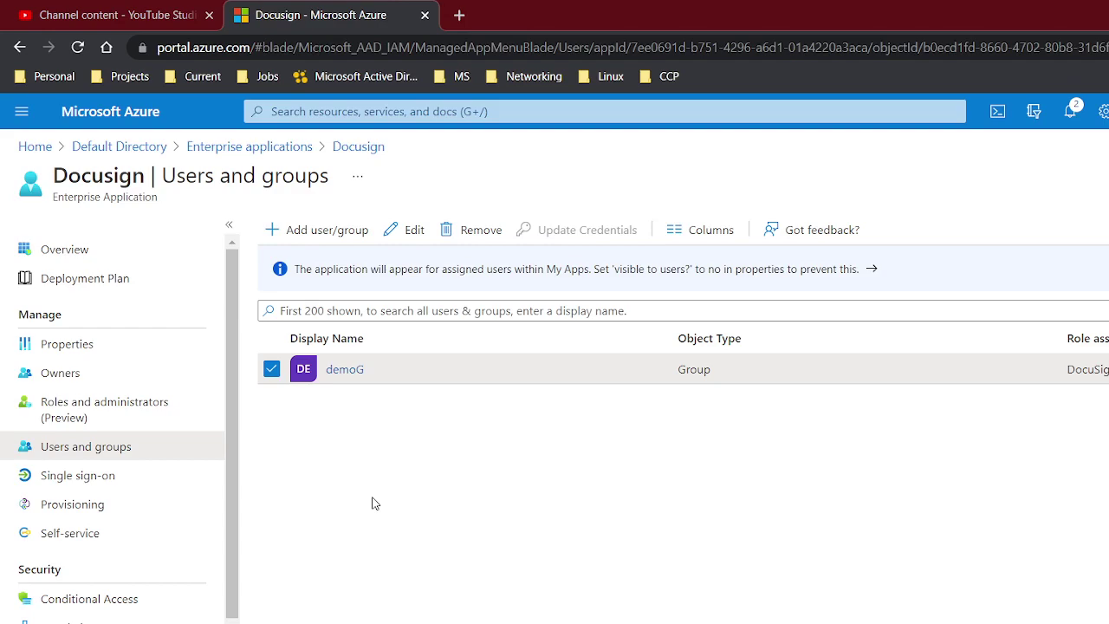
From Default Directory's All users list, open the Profile page of guest user demo
click(119, 146)
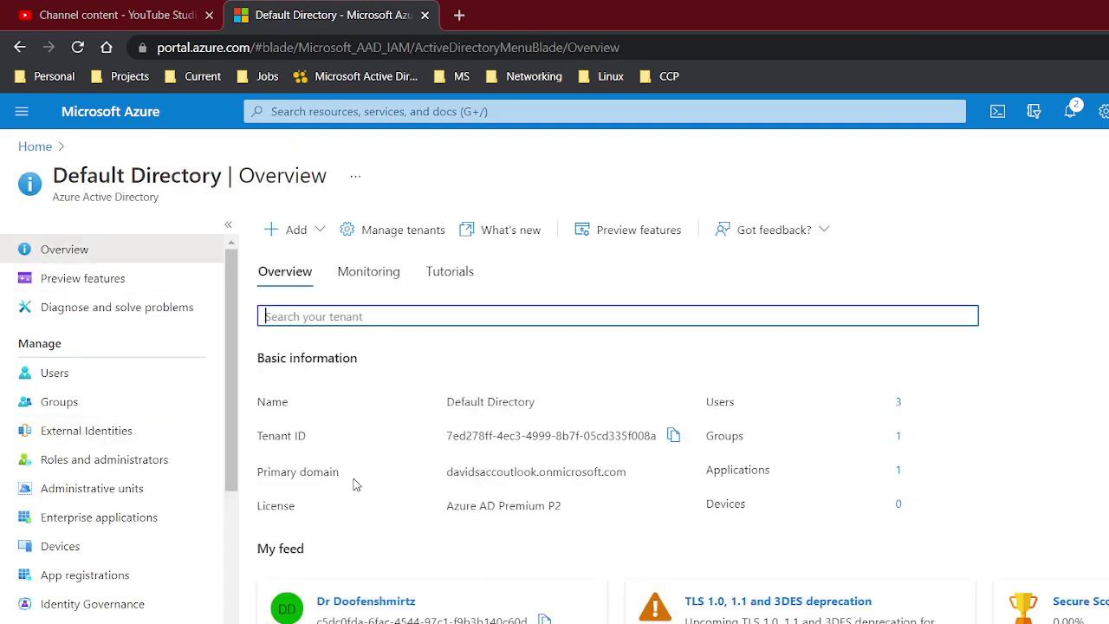
click(123, 383)
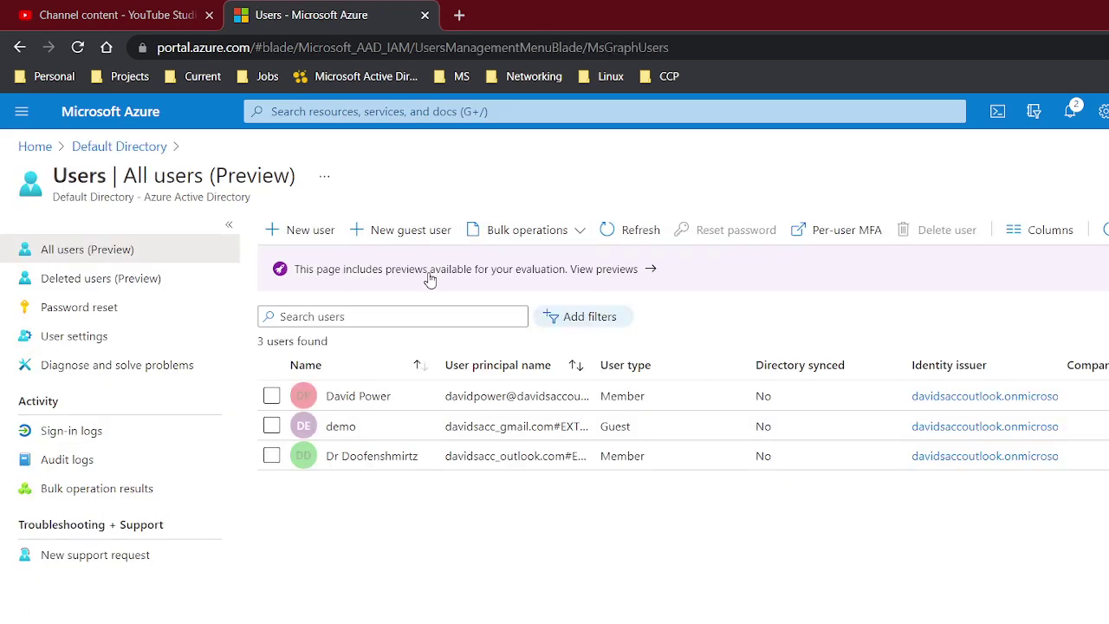
click(431, 276)
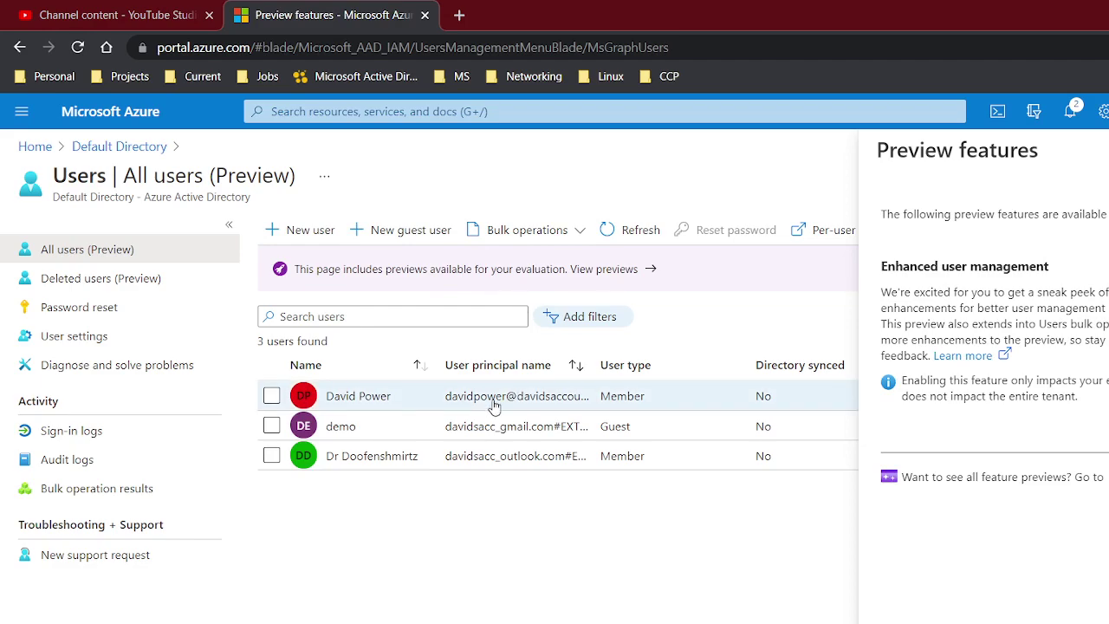
click(348, 427)
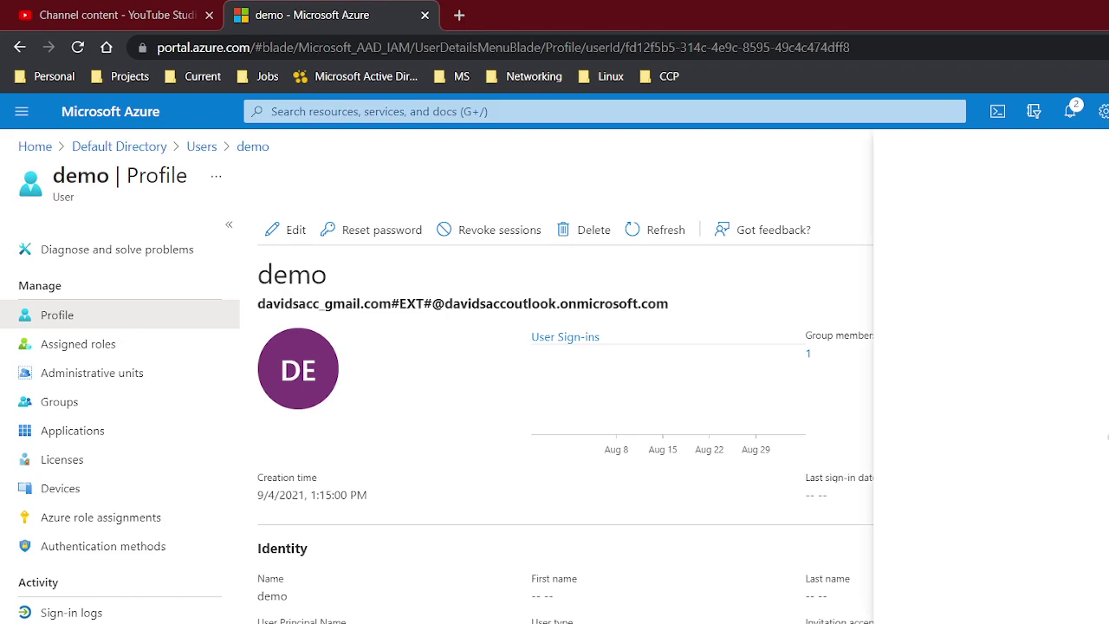
Resend the guest invitation to demo by setting Resend invite to Yes
click(1066, 257)
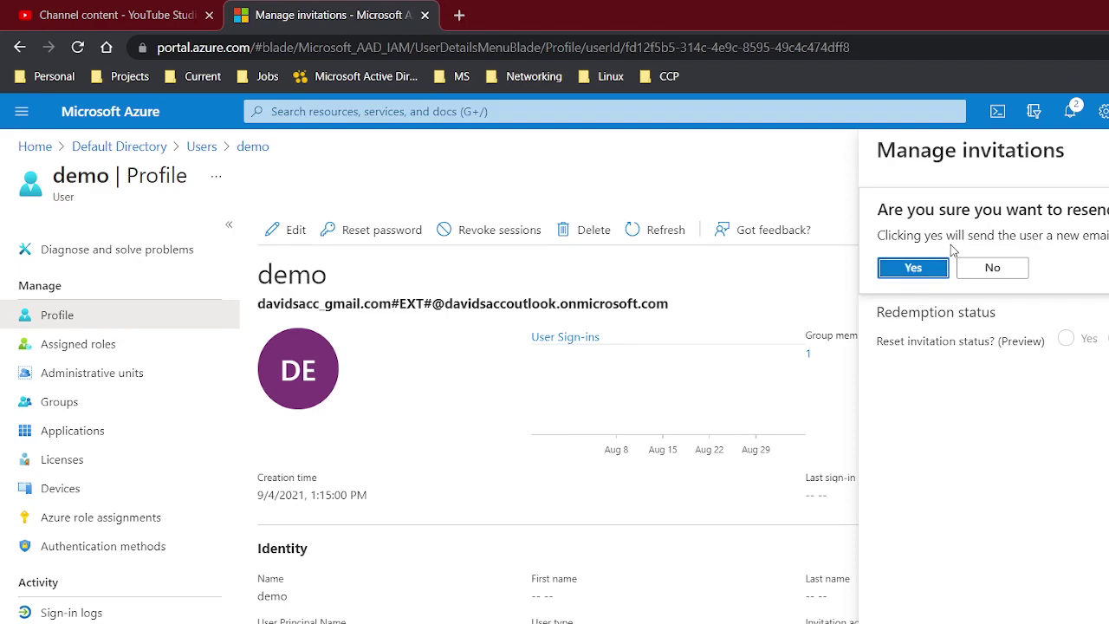
click(916, 267)
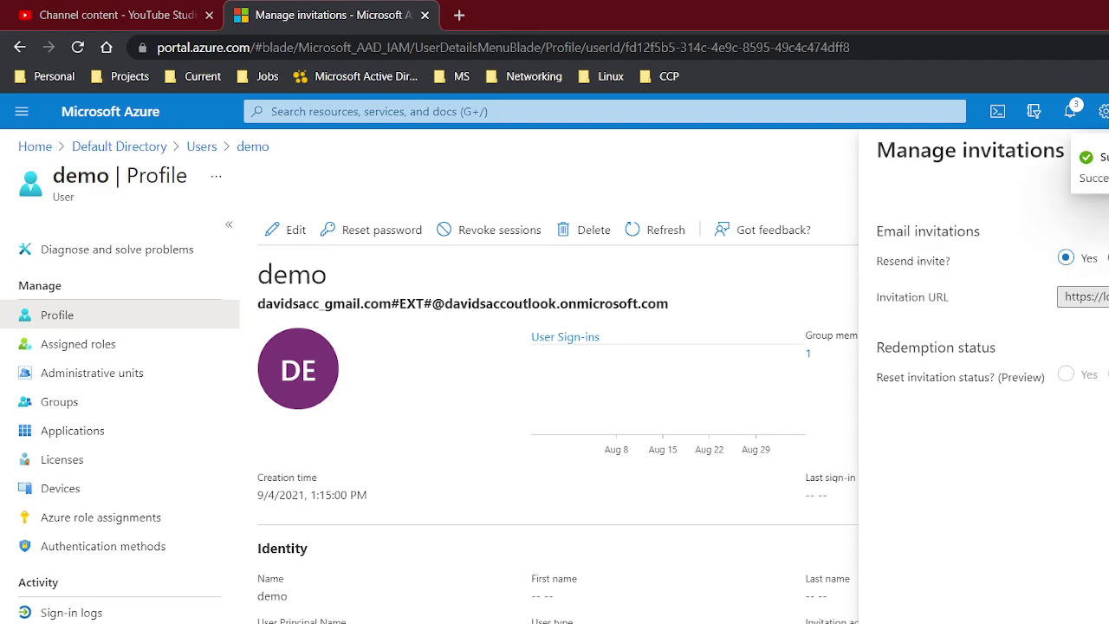
key(Escape)
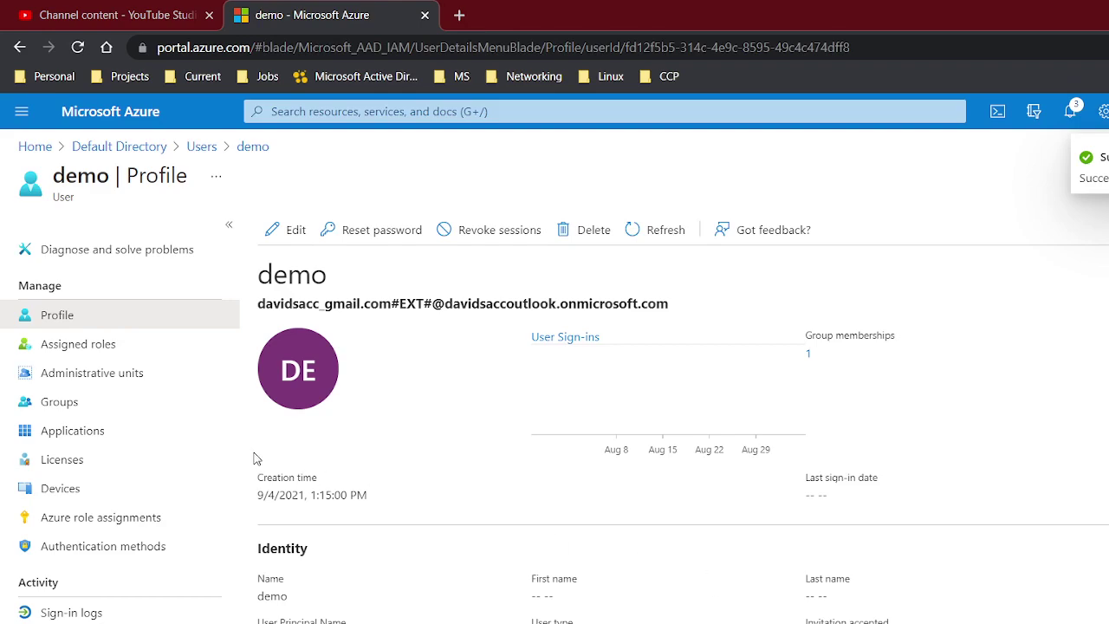
Delete the guest user demo, leaving 2 users in All users
click(612, 231)
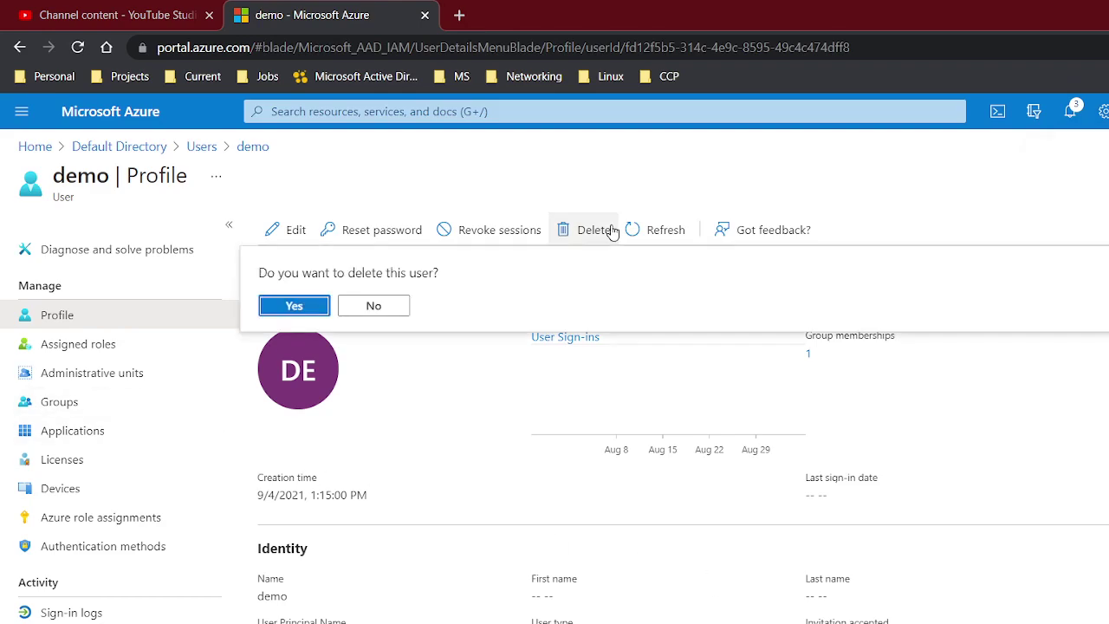
click(298, 307)
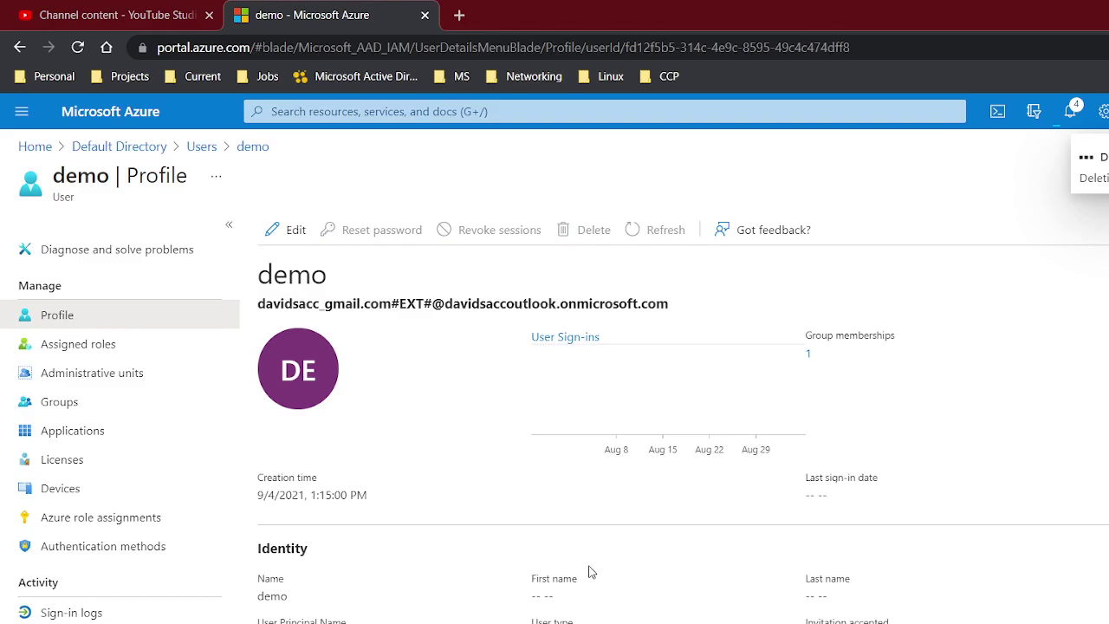
key(alt+Tab)
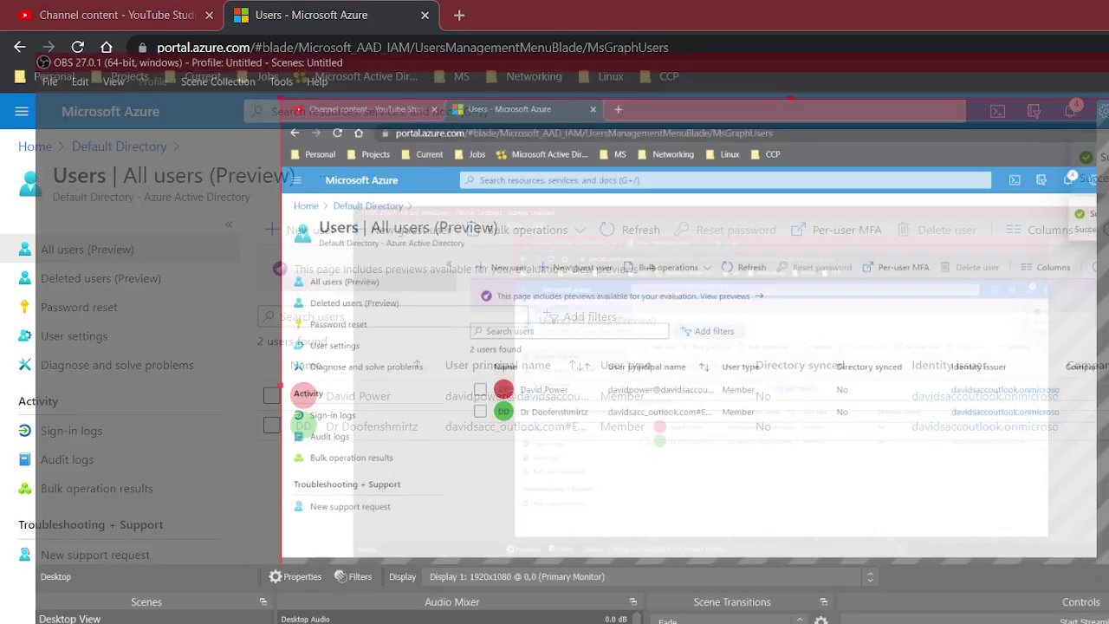